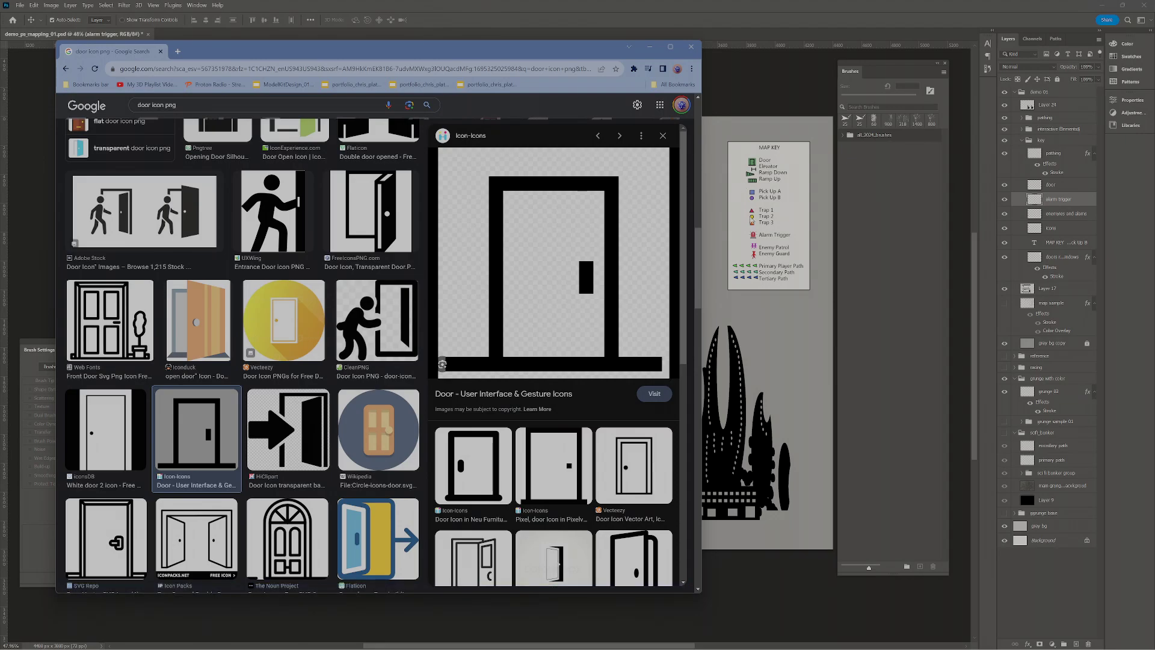
Step: Search Google Images for "alarm icon" and open the orange-and-red warning triangle image
{"action": "left_click", "coordinate": [223, 104]}
{"action": "left_click_drag", "start_coordinate": [223, 105], "coordinate": [93, 104]}
{"action": "type", "text": "ala"}
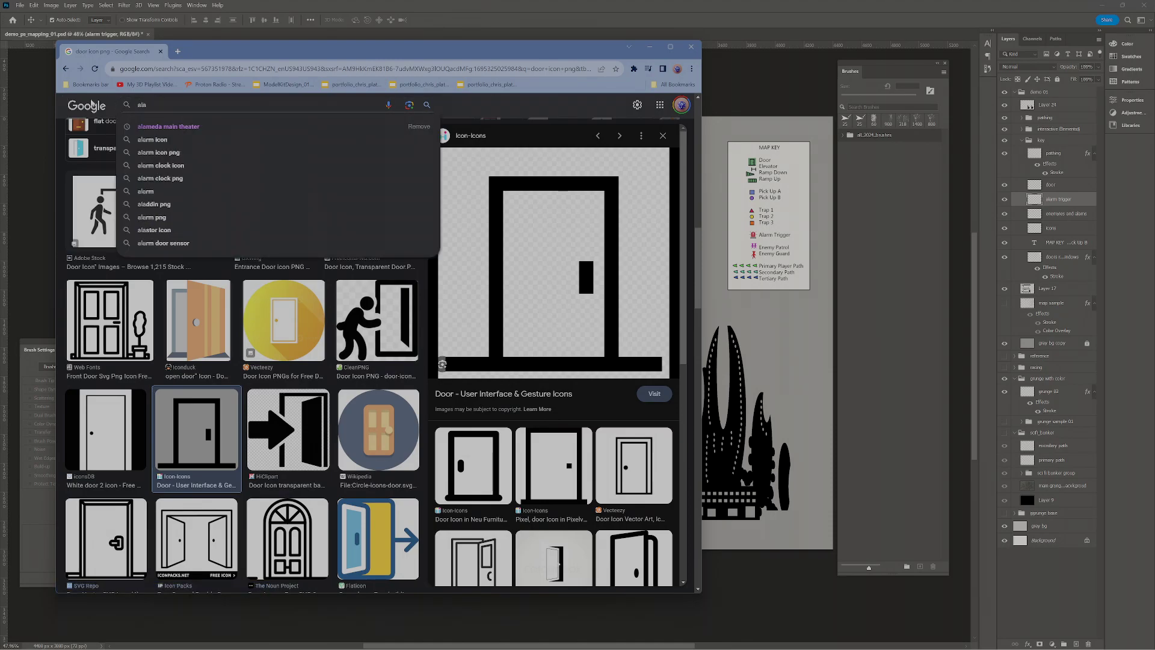
{"action": "left_click", "coordinate": [162, 140]}
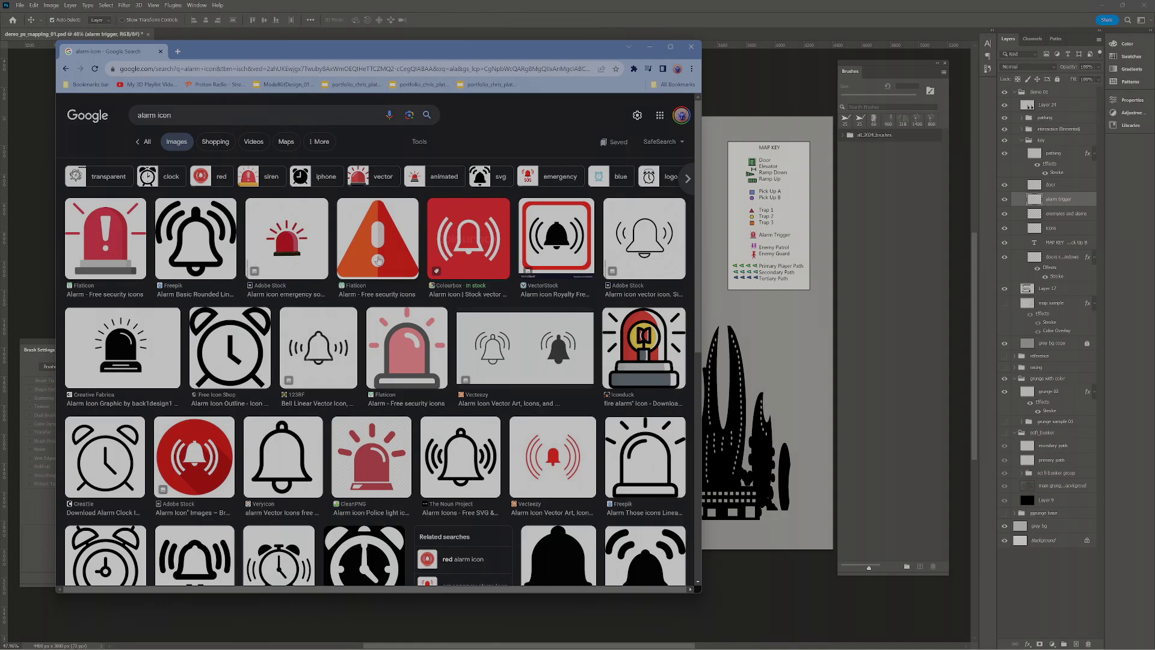
{"action": "left_click", "coordinate": [379, 246]}
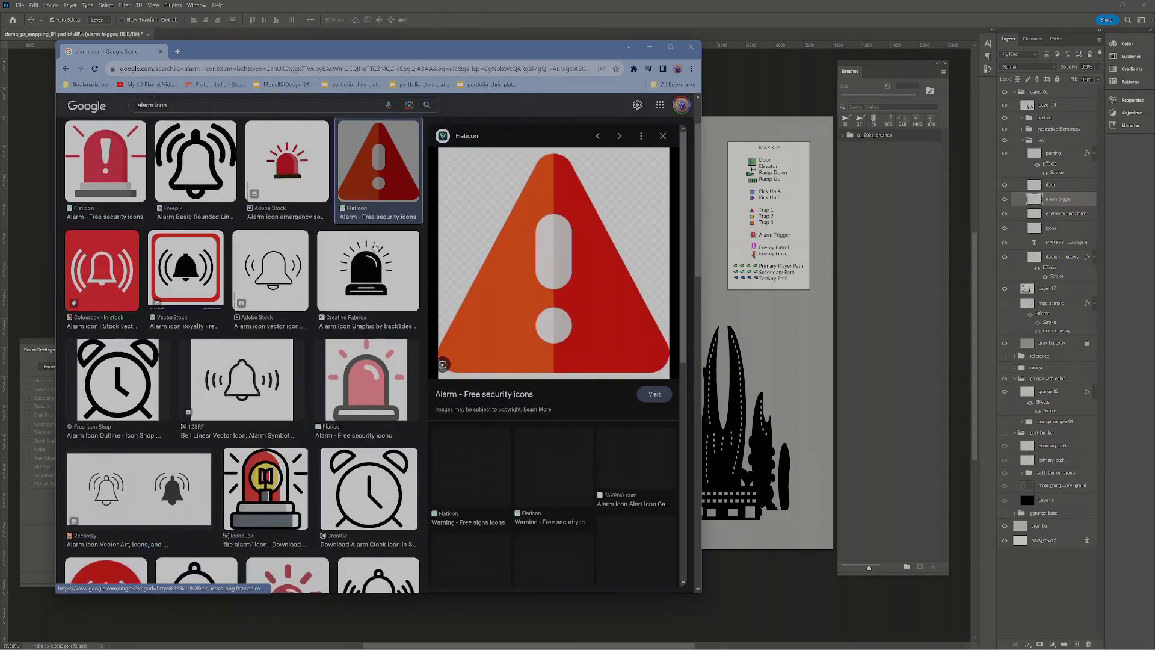
{"action": "right_click", "coordinate": [562, 275]}
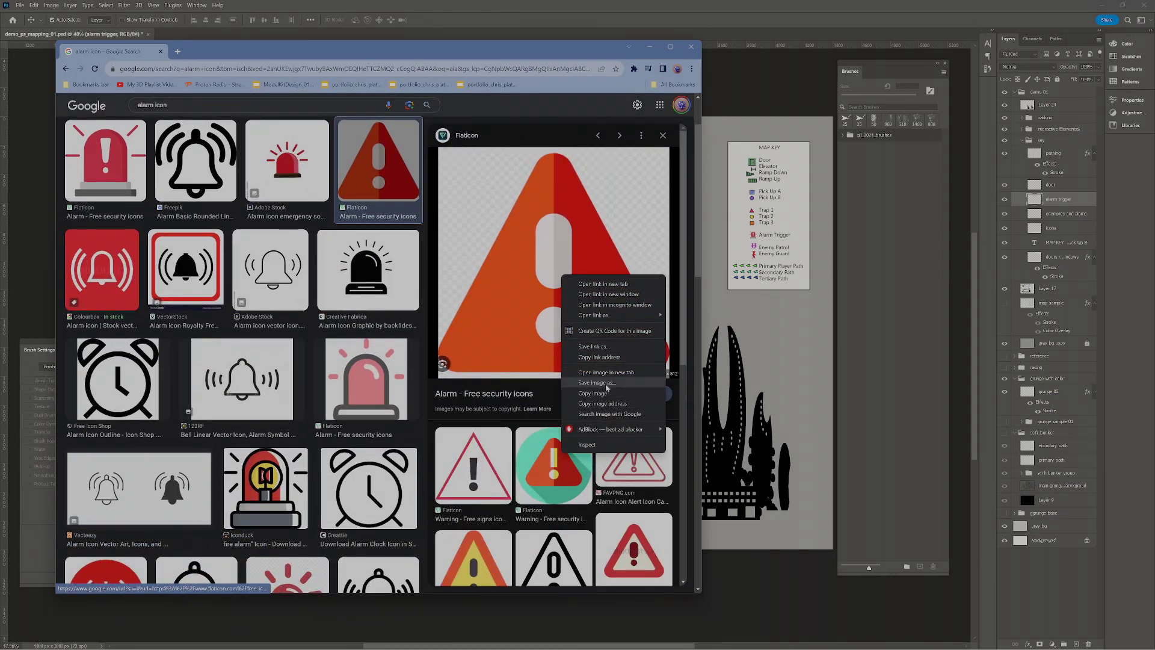
{"action": "left_click", "coordinate": [605, 384]}
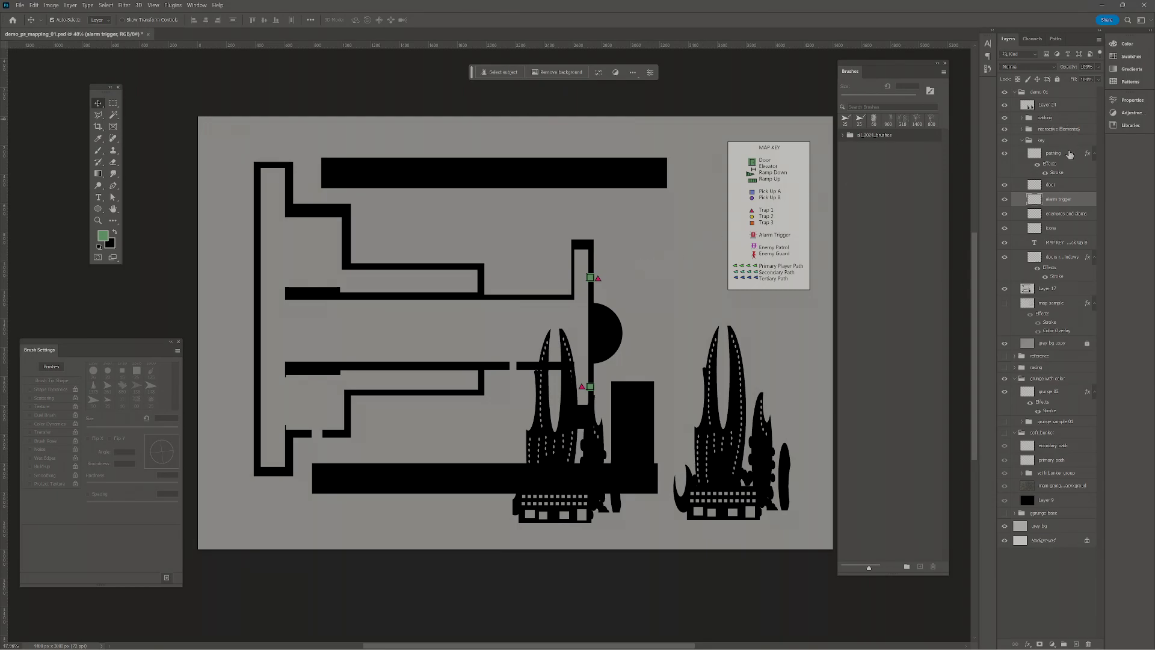
Step: Switch to Photoshop and add a new layer named "trap" above the door layer
{"action": "left_click", "coordinate": [1077, 189]}
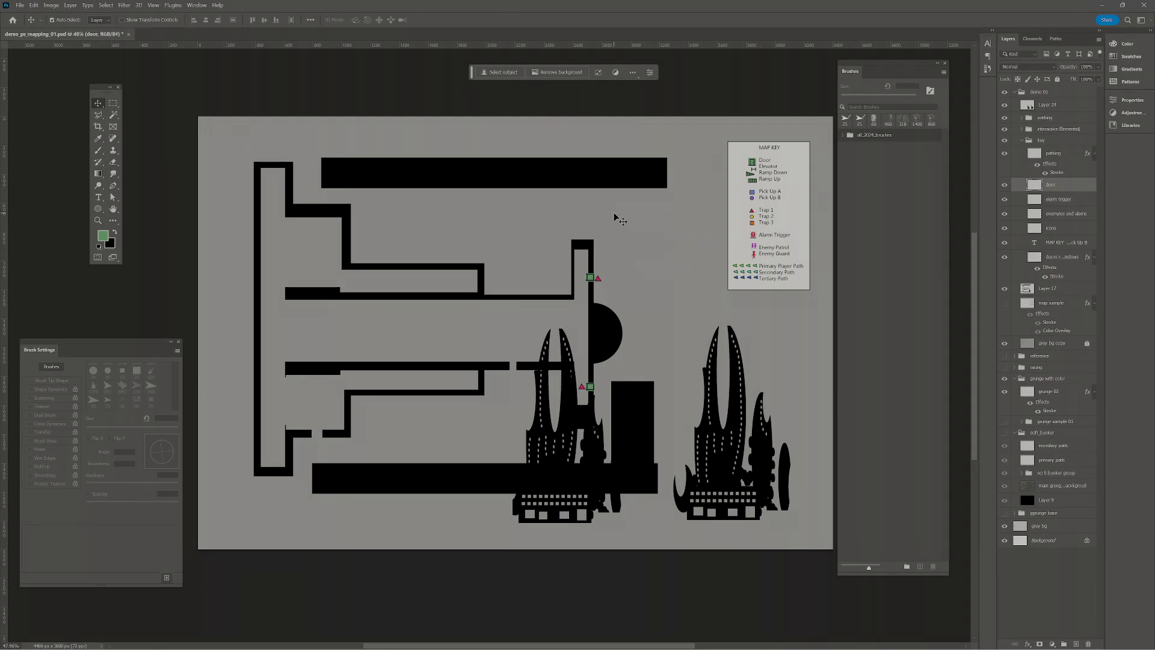
{"action": "key", "text": "ctrl+shift+n"}
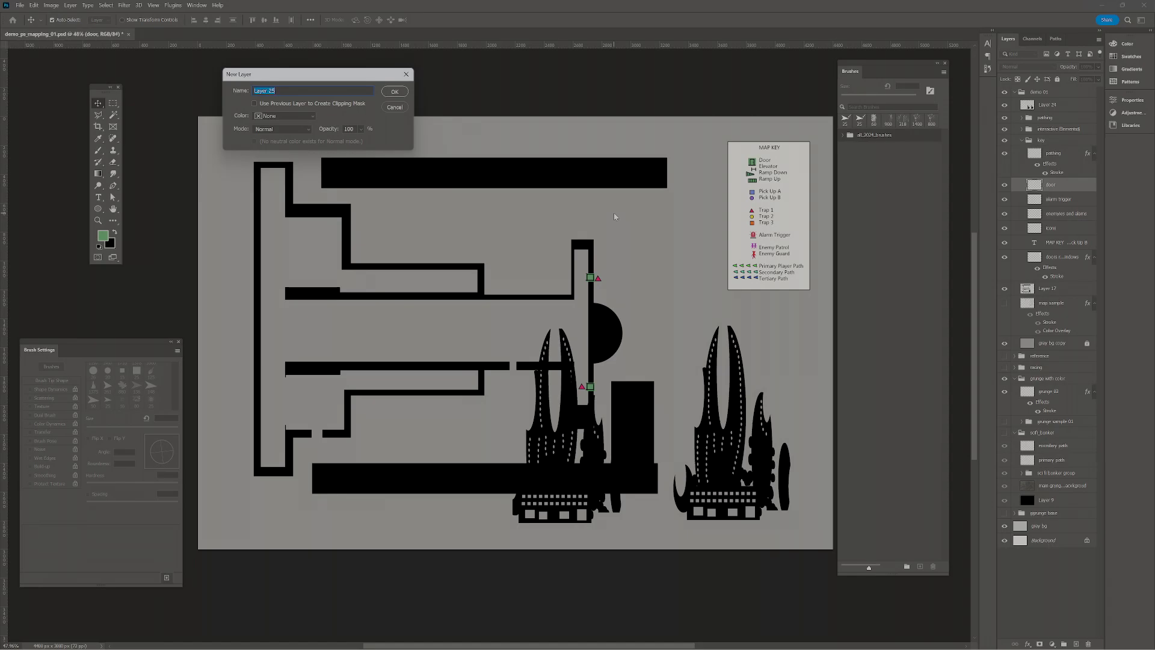
{"action": "type", "text": "t"}
{"action": "key", "text": "Return"}
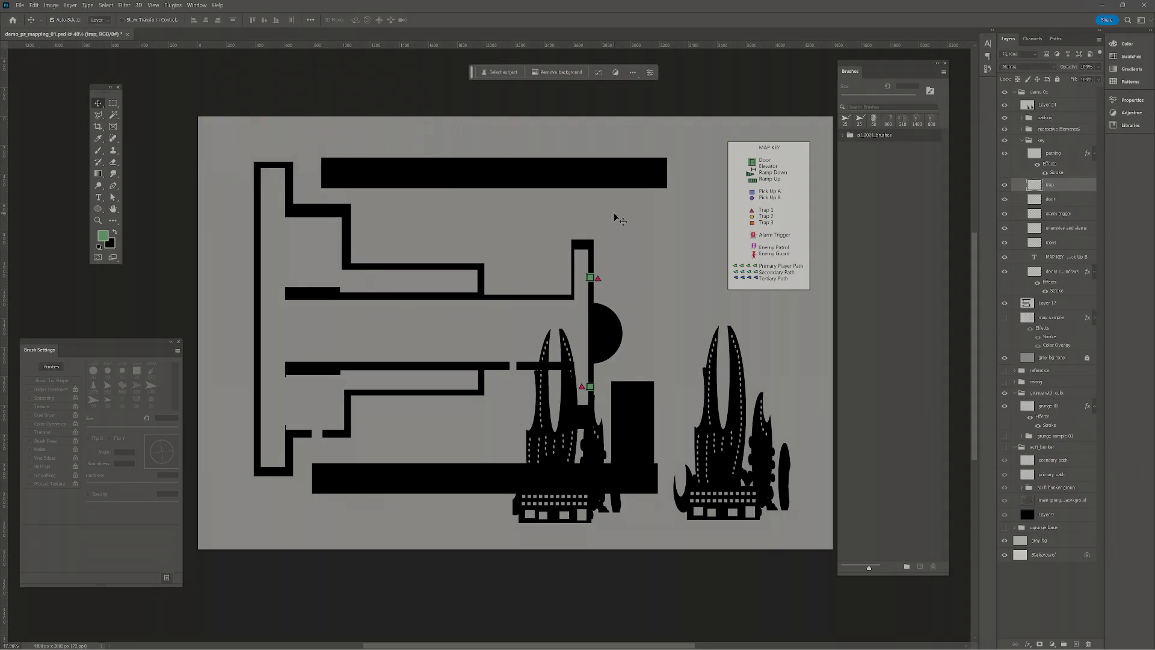
{"action": "key", "text": "ctrl+v"}
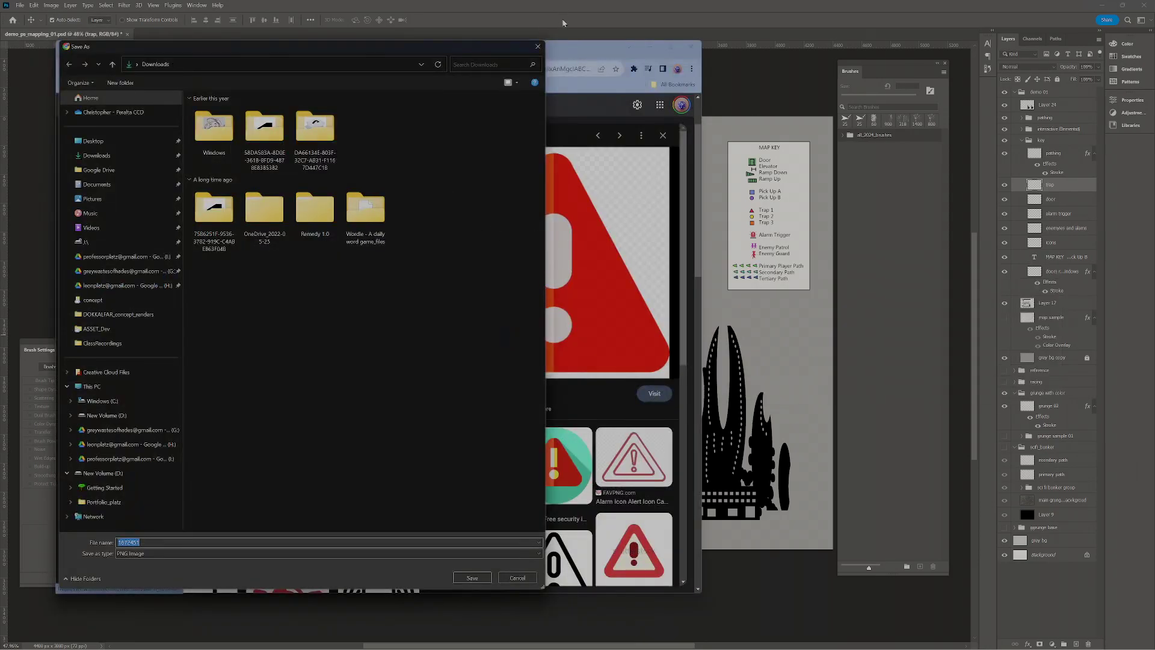
Step: Copy the warning triangle image from the browser, paste it onto the trap layer and place it beside the map key
{"action": "left_click", "coordinate": [537, 46]}
{"action": "right_click", "coordinate": [563, 254]}
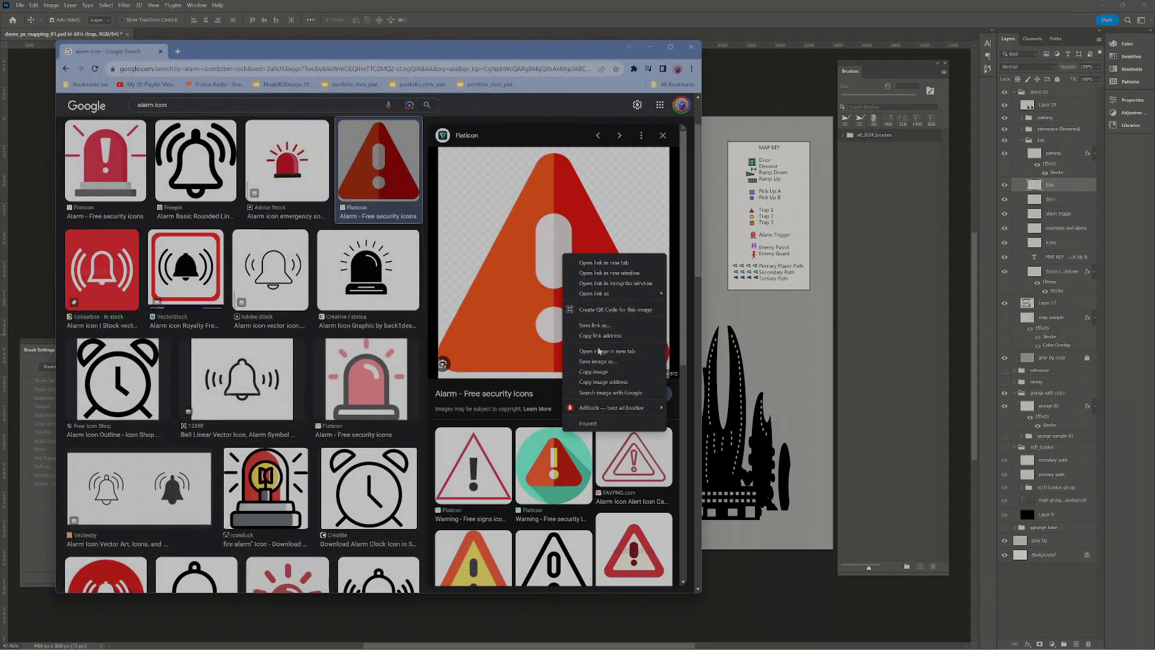
{"action": "left_click", "coordinate": [594, 372]}
{"action": "left_click", "coordinate": [766, 312]}
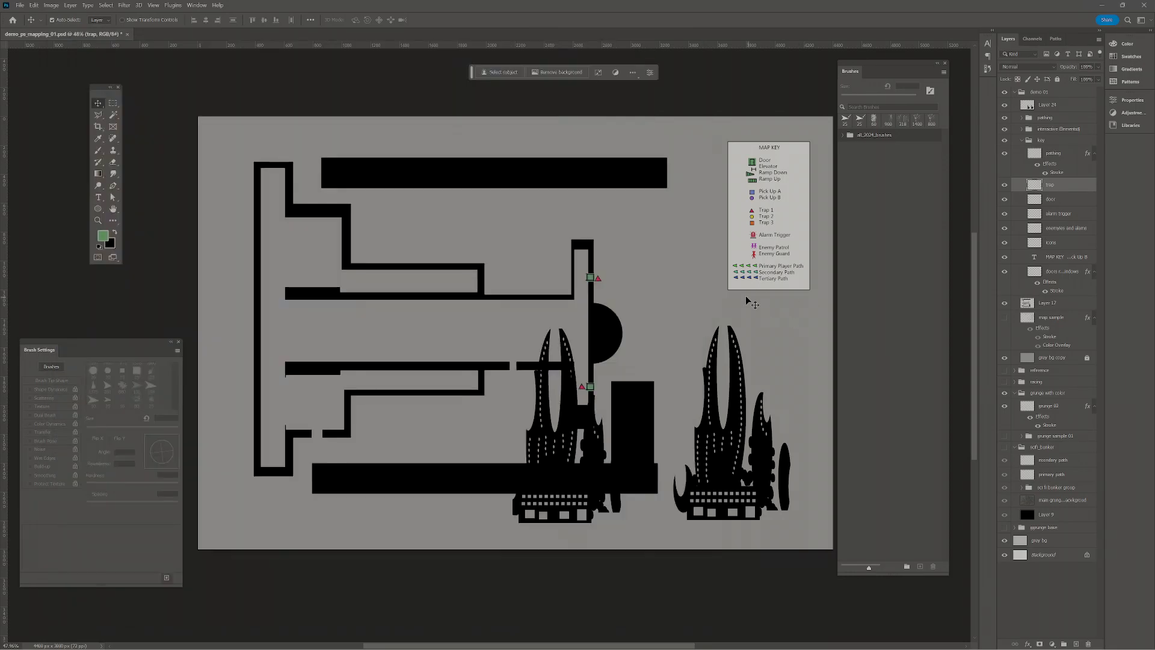
{"action": "key", "text": "ctrl+v"}
{"action": "left_click_drag", "start_coordinate": [529, 338], "coordinate": [692, 283]}
Step: Select the black background around the warning triangle with the Magic Wand and delete it
{"action": "key", "text": "w"}
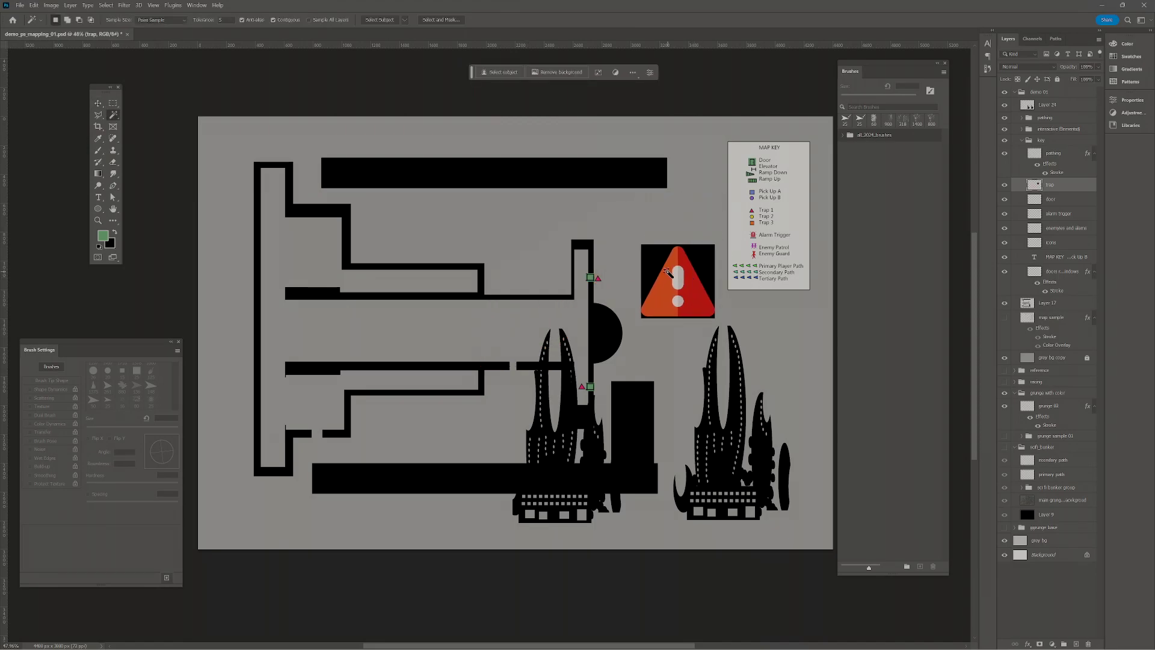
{"action": "left_click", "coordinate": [652, 263]}
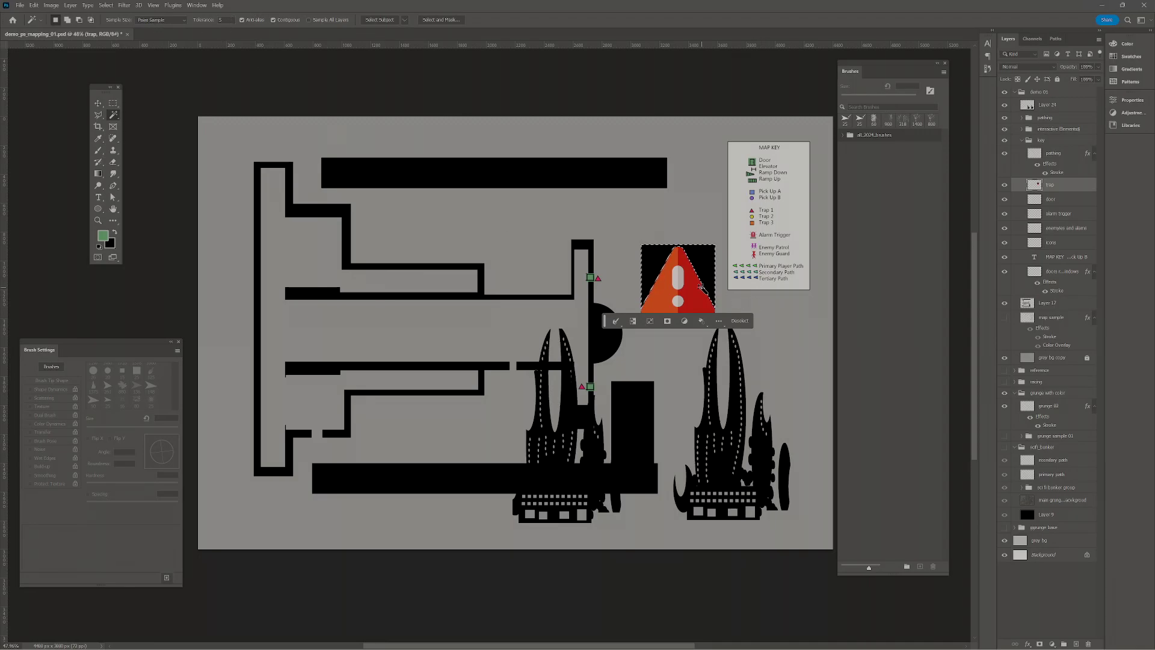
{"action": "key", "text": "Delete"}
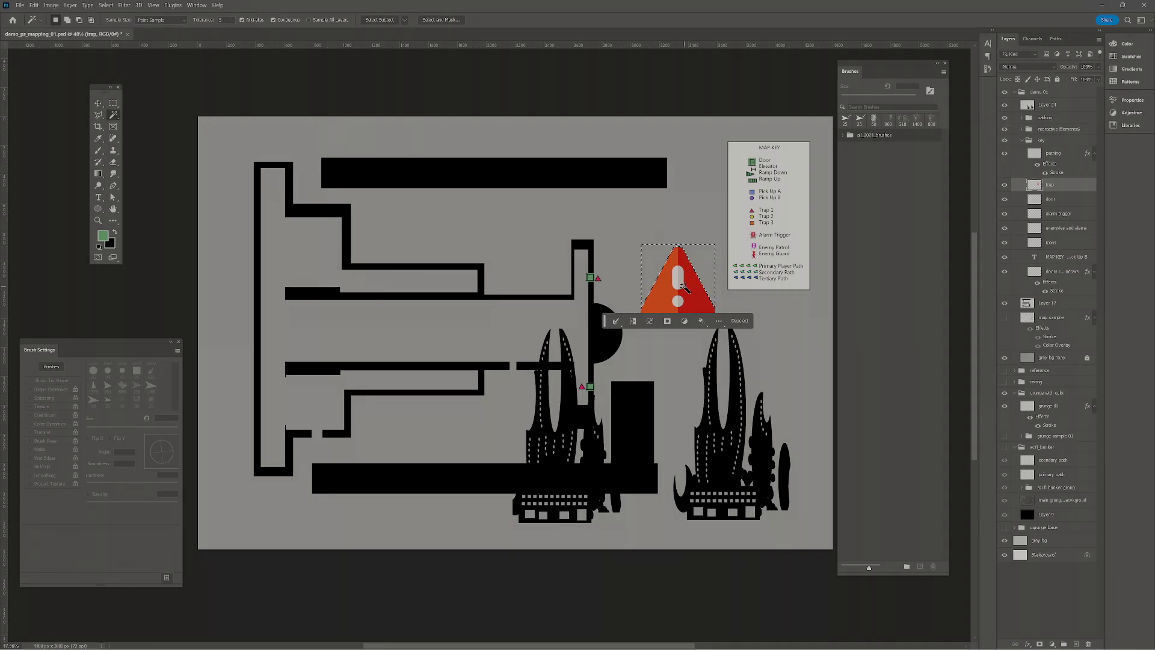
{"action": "left_click", "coordinate": [740, 320]}
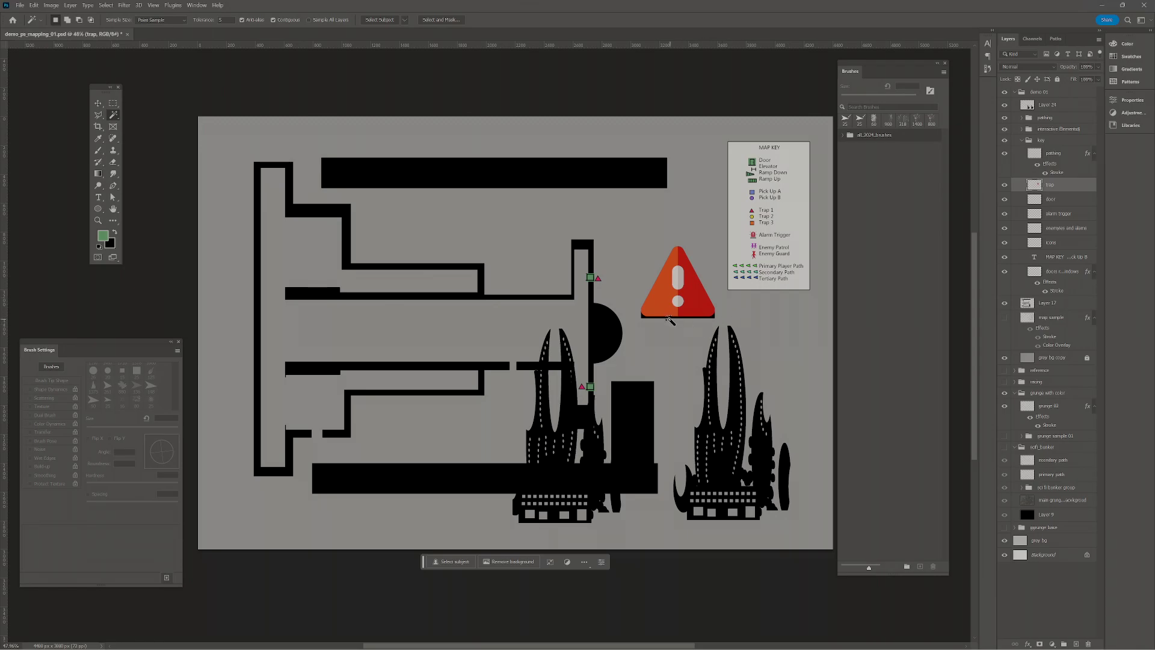
Step: Remove the remaining black strip beneath the warning triangle
{"action": "key", "text": "z"}
{"action": "left_click_drag", "start_coordinate": [642, 317], "coordinate": [670, 323]}
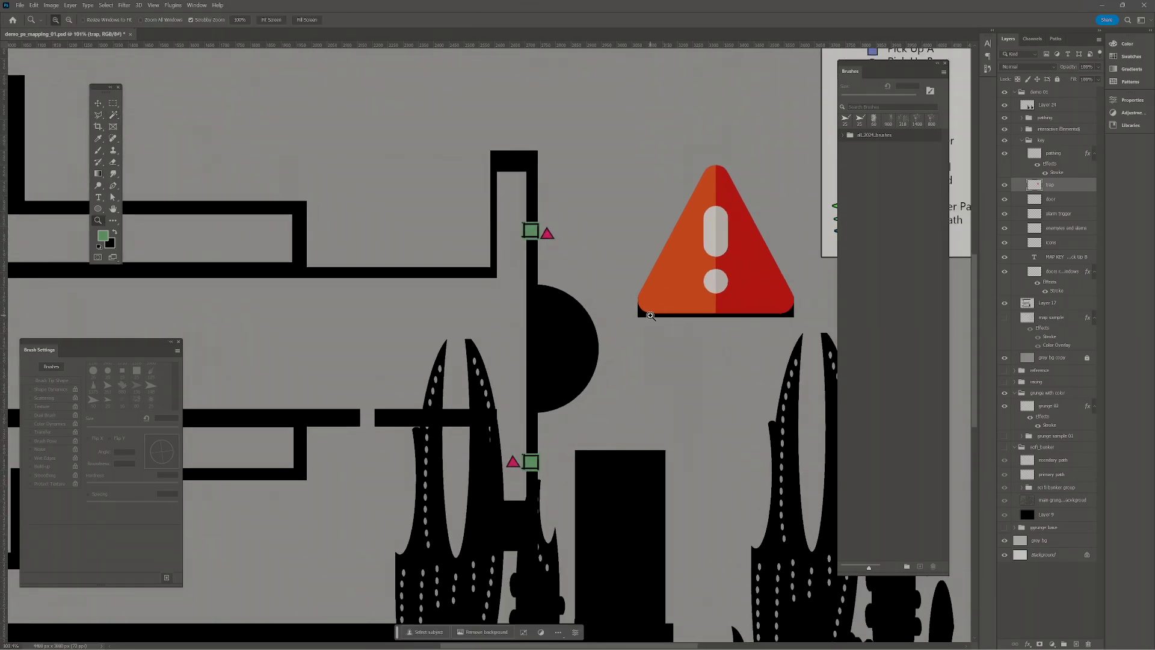
{"action": "key", "text": "w"}
{"action": "left_click", "coordinate": [644, 315]}
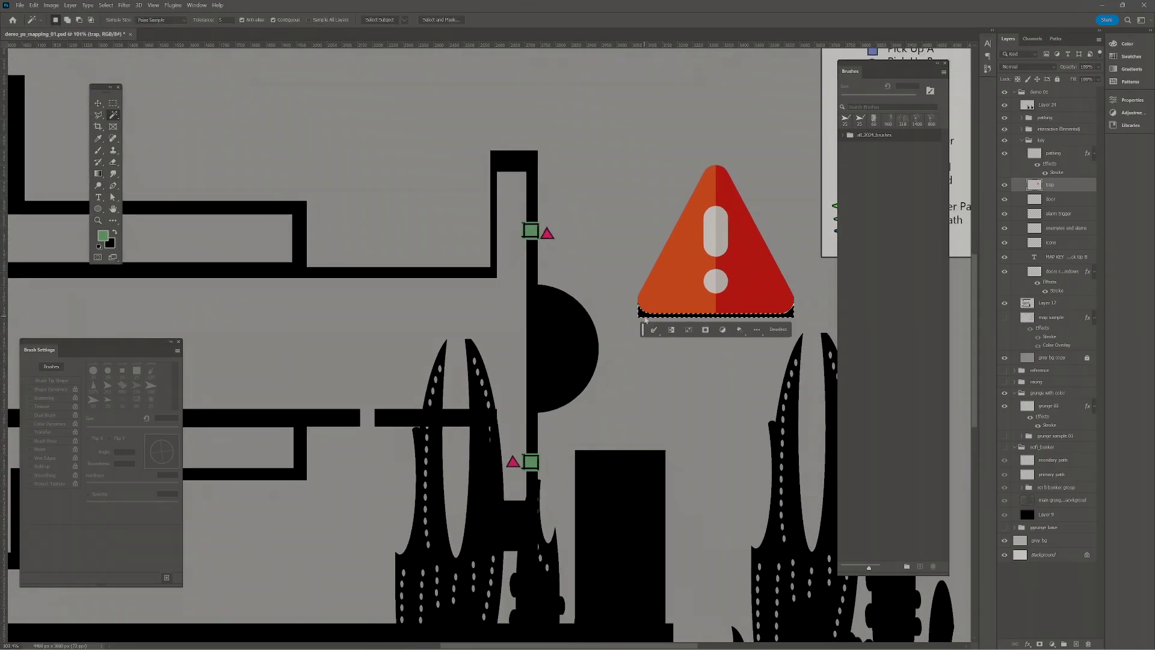
{"action": "key", "text": "ctrl+d"}
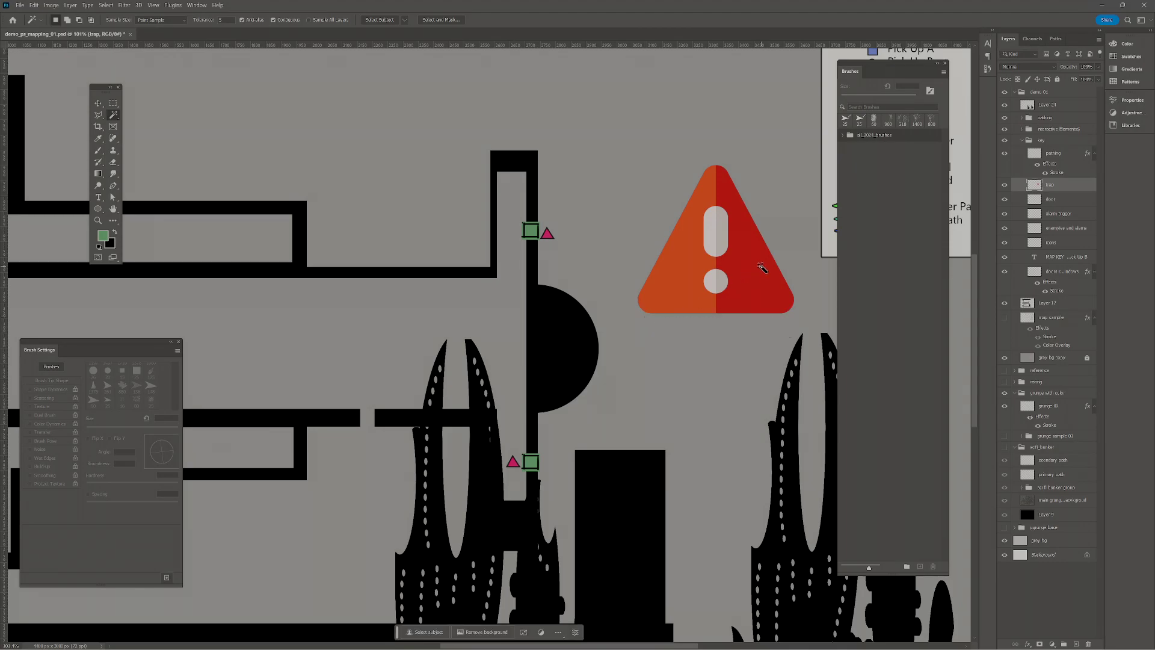
Step: Scale the warning triangle down to a small icon
{"action": "key", "text": "z"}
{"action": "left_click_drag", "start_coordinate": [749, 270], "coordinate": [624, 285]}
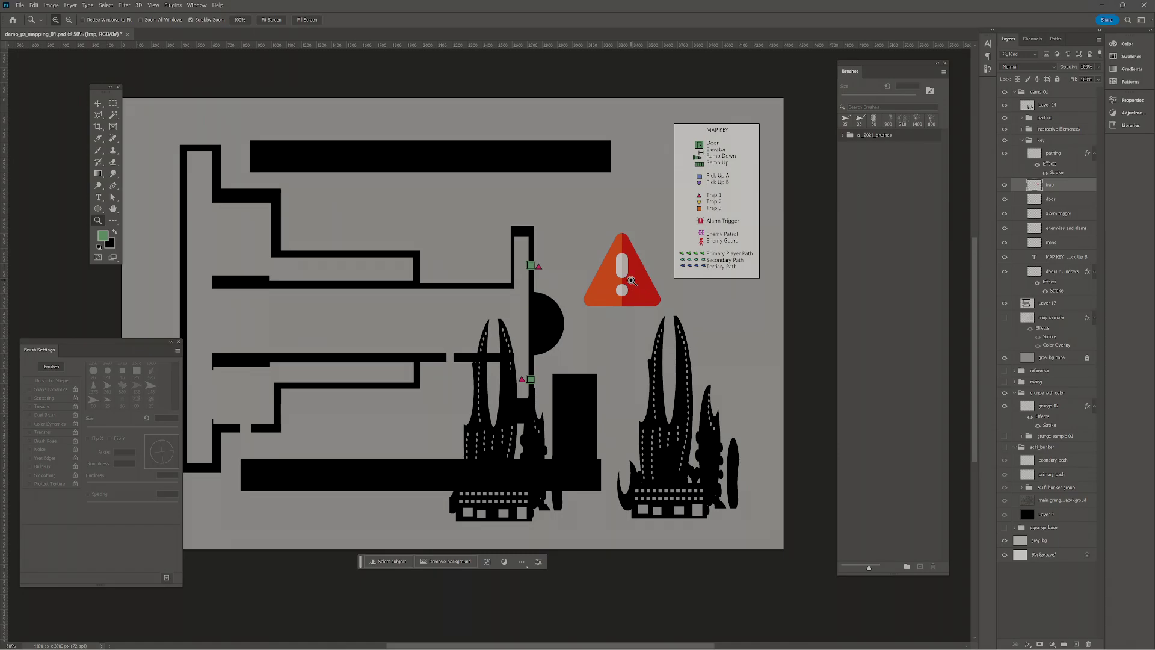
{"action": "key", "text": "ctrl+t"}
{"action": "left_click_drag", "start_coordinate": [583, 306], "coordinate": [521, 252]}
{"action": "key", "text": "Return"}
Step: Fit the warning triangle over the Trap 1 marker in the map key
{"action": "key", "text": "z"}
{"action": "key", "text": "v"}
{"action": "left_click_drag", "start_coordinate": [387, 318], "coordinate": [613, 98]}
{"action": "key", "text": "ctrl+t"}
{"action": "key", "text": "Return"}
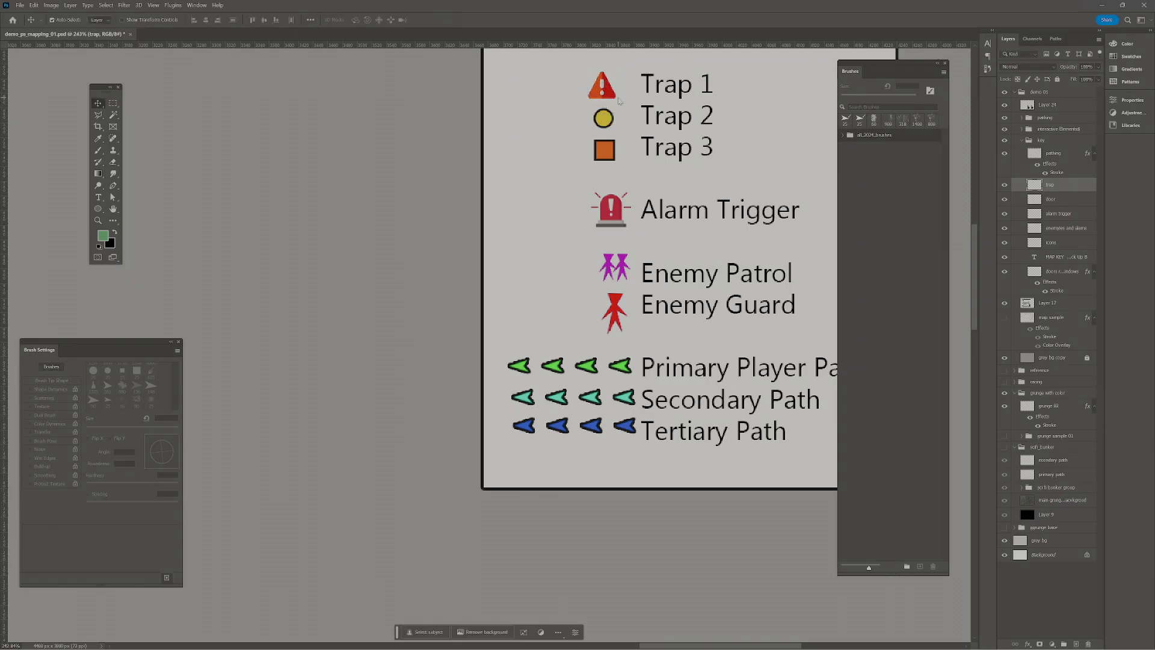
{"action": "left_click_drag", "start_coordinate": [609, 91], "coordinate": [614, 94]}
{"action": "key", "text": "z"}
{"action": "scroll", "coordinate": [587, 214], "scroll_direction": "down", "scroll_amount": 8}
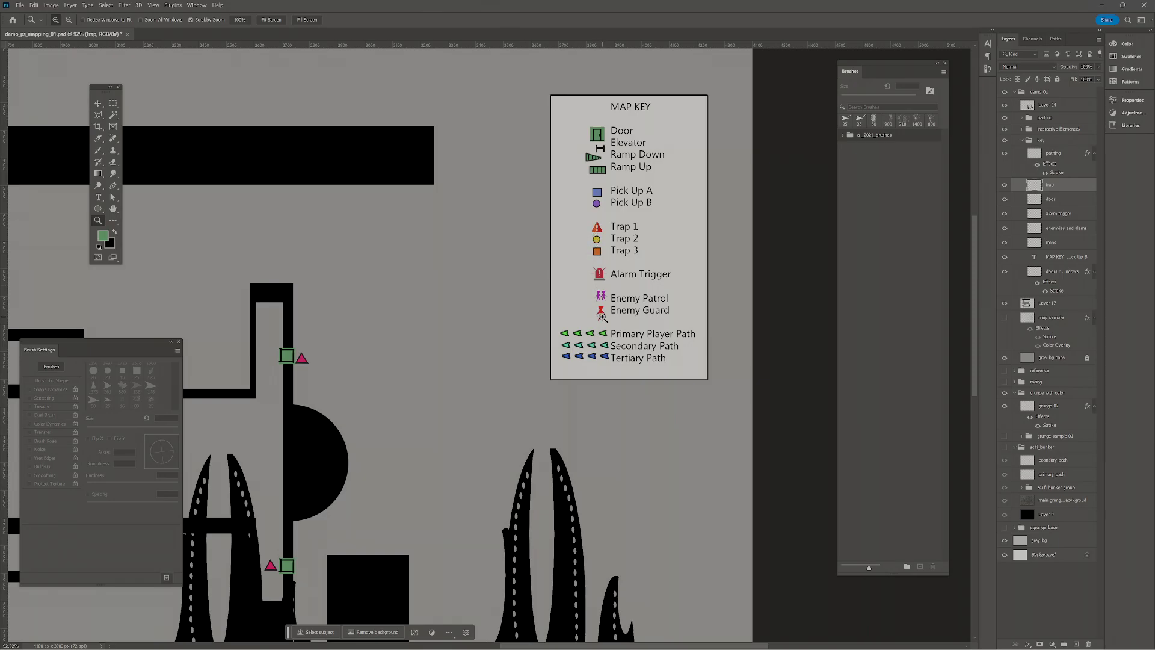
Step: Create a new layer named "enemy boss" above the trap layer
{"action": "scroll", "coordinate": [602, 317], "scroll_direction": "up", "scroll_amount": 8}
{"action": "key", "text": "l"}
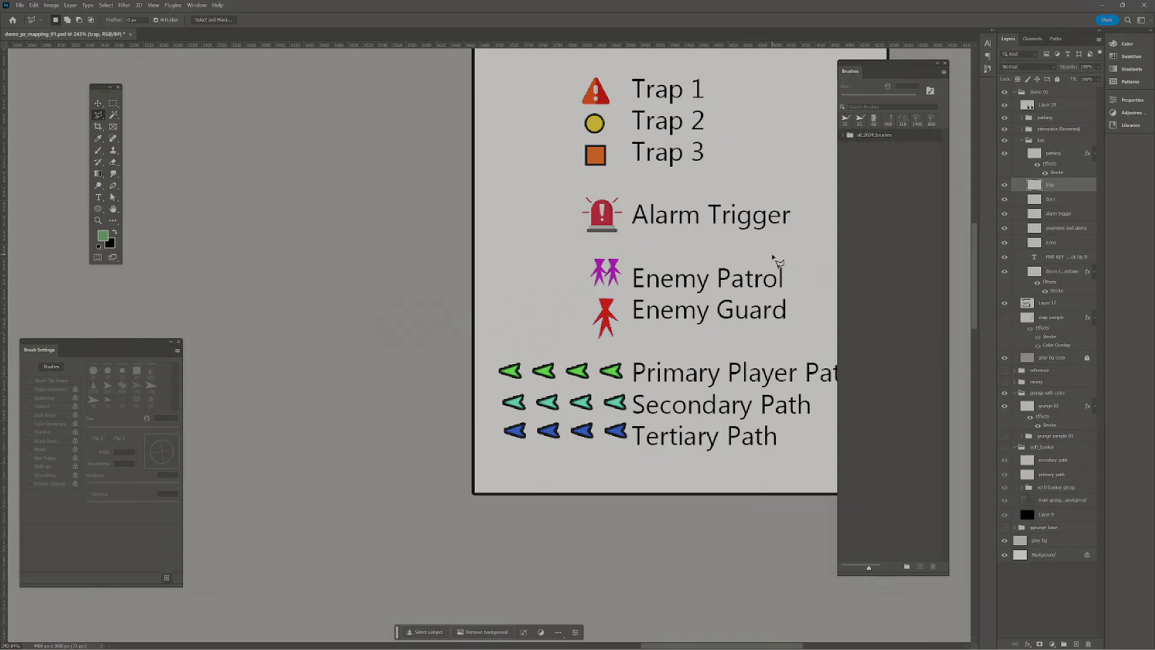
{"action": "key", "text": "ctrl+shift+n"}
{"action": "type", "text": "enemy boss"}
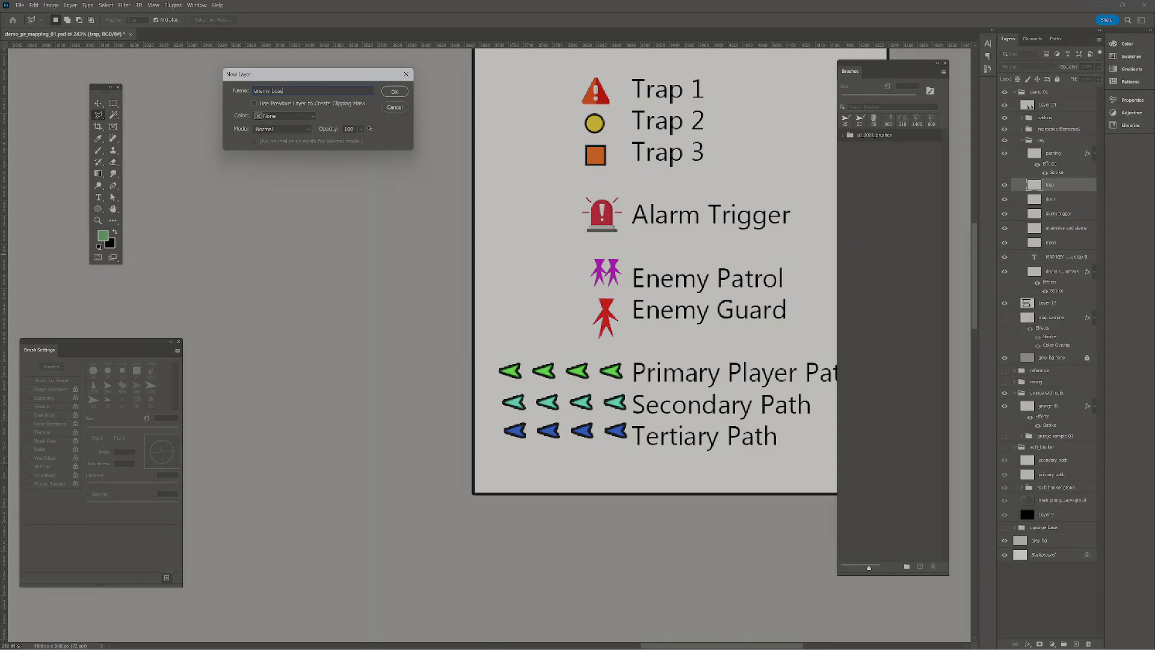
{"action": "key", "text": "Return"}
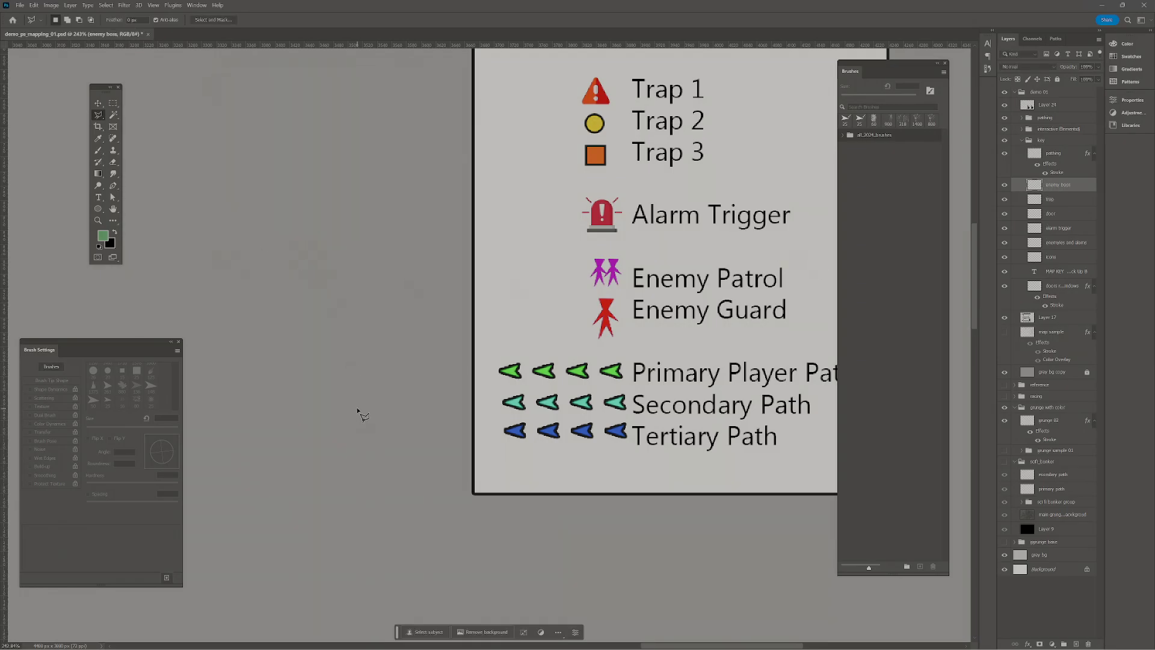
Step: Outline a figure's legs and pointed torso with the Polygonal Lasso in the empty area beside the map key
{"action": "left_click", "coordinate": [348, 341]}
{"action": "left_click", "coordinate": [340, 387]}
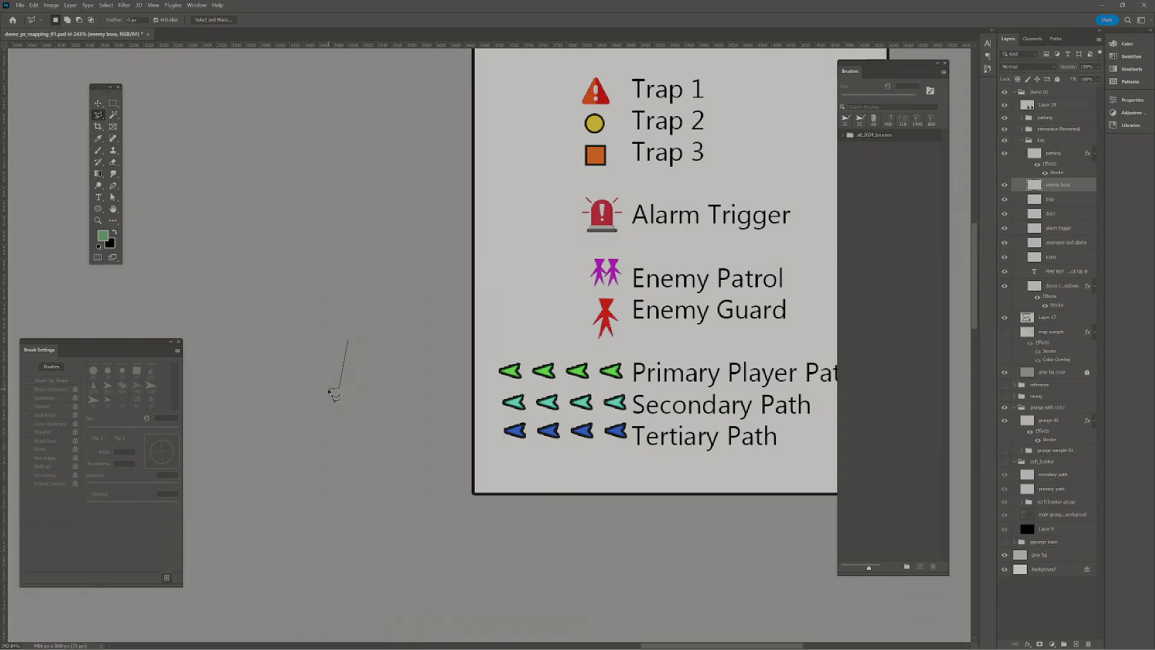
{"action": "left_click", "coordinate": [325, 388]}
{"action": "left_click", "coordinate": [336, 379]}
{"action": "left_click", "coordinate": [350, 279]}
{"action": "left_click", "coordinate": [371, 384]}
{"action": "double_click", "coordinate": [348, 342]}
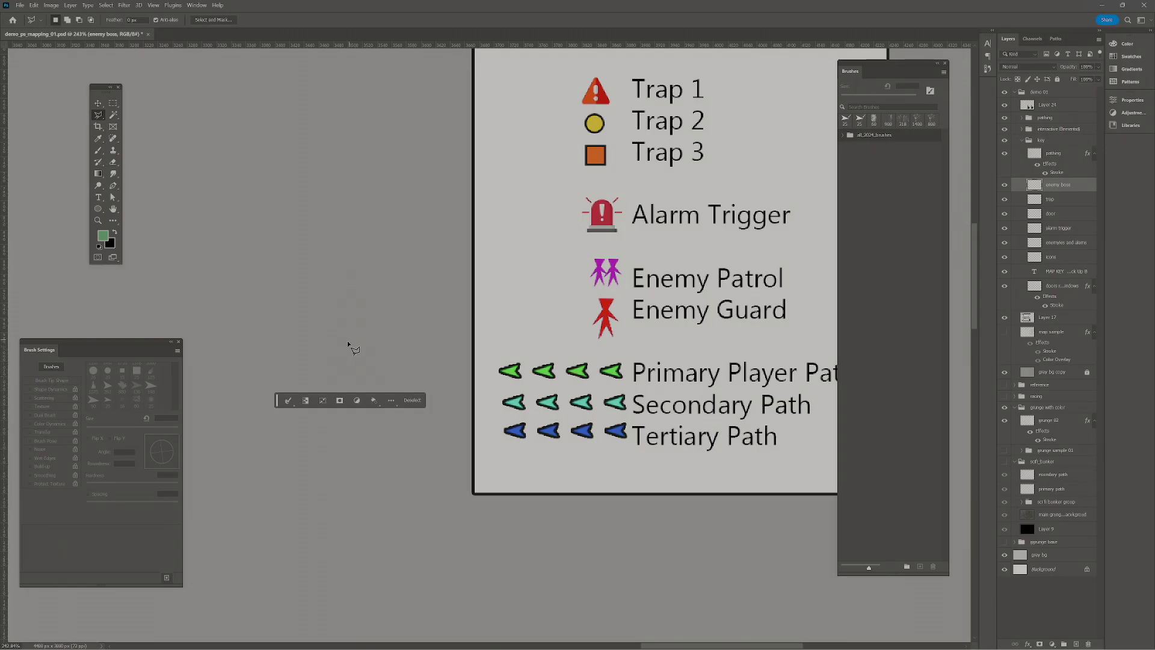
Step: Add a bent arm on each side of the torso to the figure selection
{"action": "left_click", "coordinate": [347, 307], "text": "shift"}
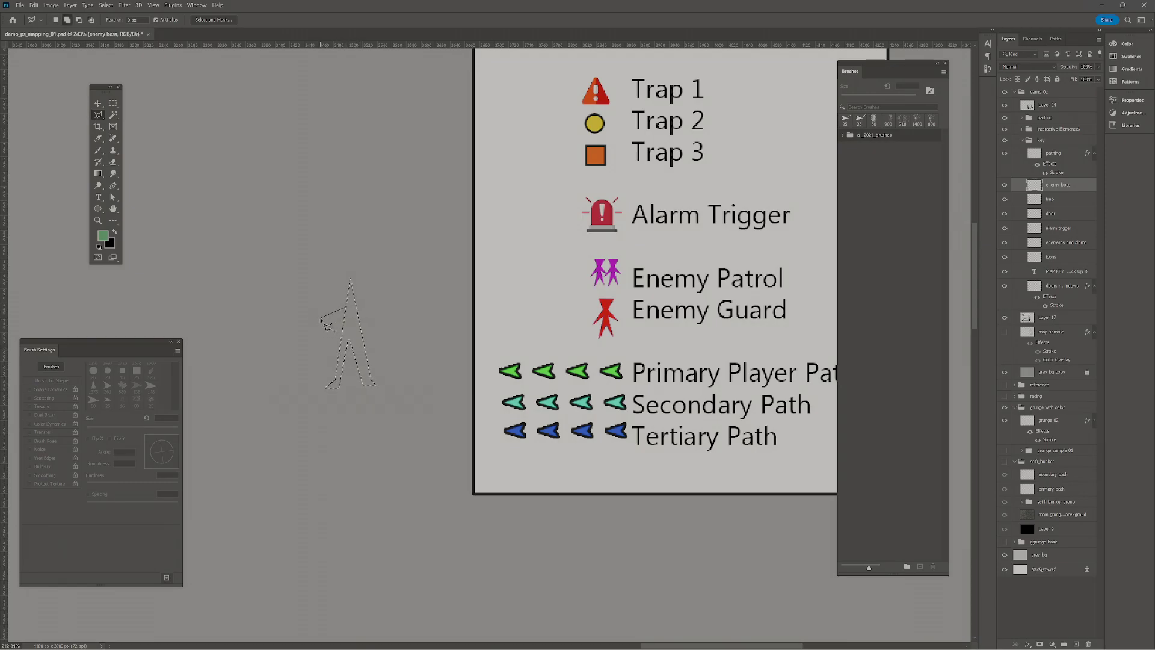
{"action": "left_click", "coordinate": [323, 318]}
{"action": "left_click", "coordinate": [338, 336]}
{"action": "left_click", "coordinate": [348, 308]}
{"action": "left_click", "coordinate": [355, 305], "text": "shift"}
{"action": "left_click", "coordinate": [378, 315]}
{"action": "left_click", "coordinate": [352, 314]}
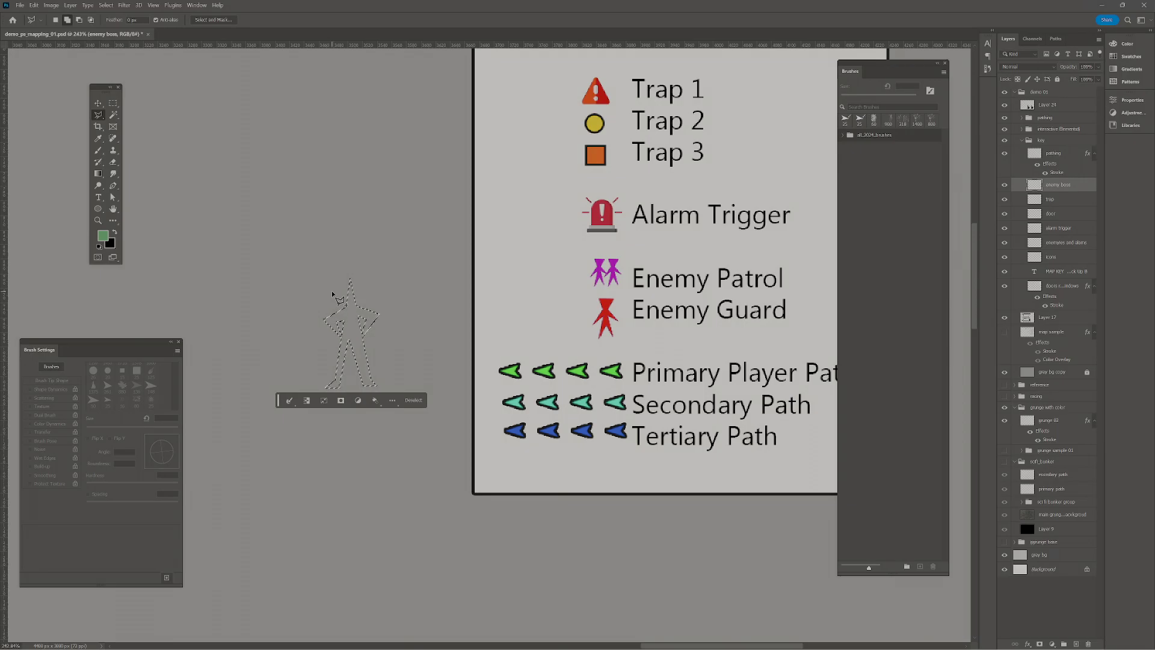
Step: Add a wide pointed hat and a rectangular head area beneath it to the figure selection
{"action": "left_click", "coordinate": [331, 292]}
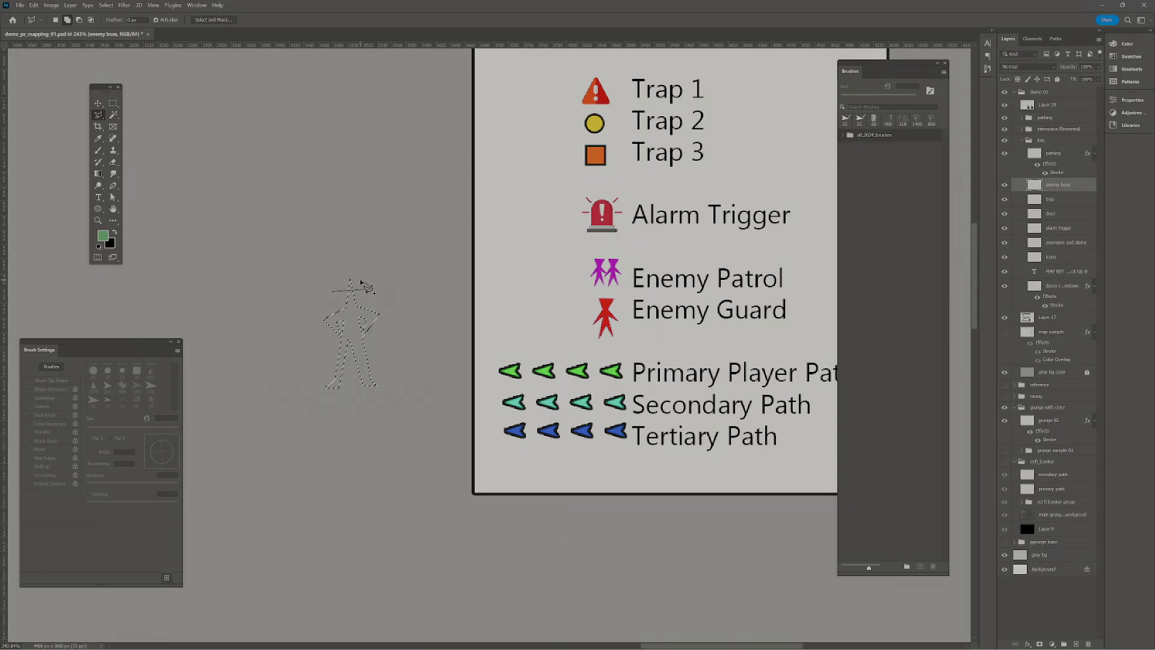
{"action": "left_click", "coordinate": [331, 292]}
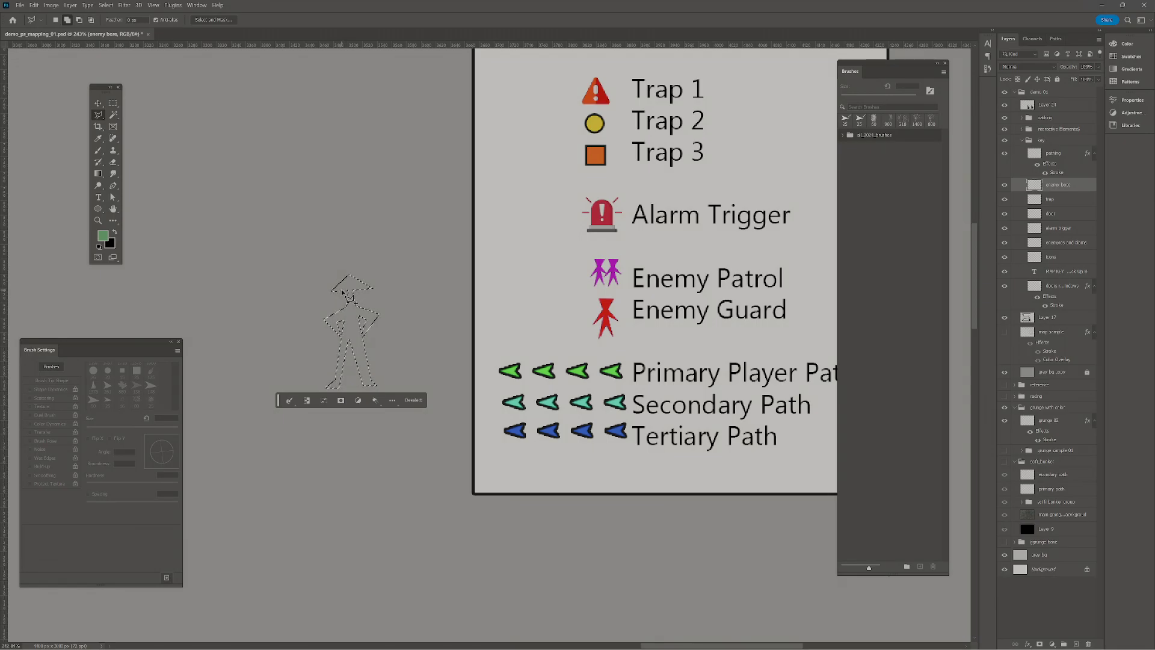
{"action": "key", "text": "m"}
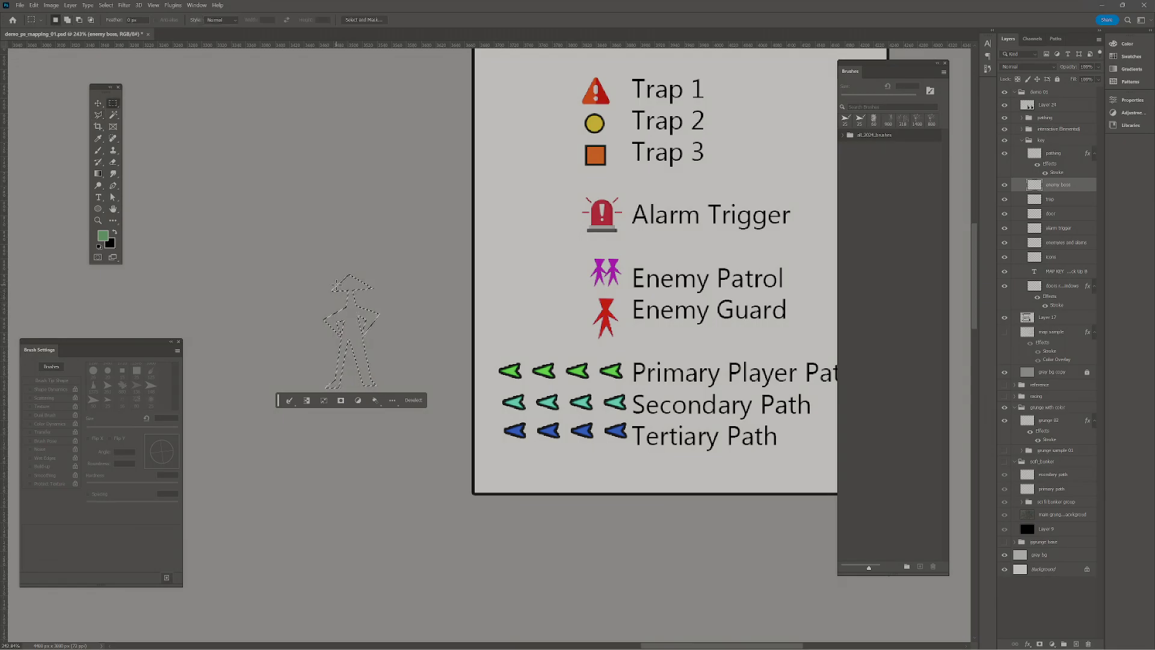
{"action": "mouse_move", "coordinate": [341, 293]}
{"action": "left_mouse_down"}
{"action": "mouse_move", "coordinate": [367, 272]}
{"action": "mouse_move", "coordinate": [363, 299]}
{"action": "left_mouse_up"}
Step: Add raised, pointed extra limbs on both sides of the figure selection with the Polygonal Lasso
{"action": "key", "text": "l"}
{"action": "left_click_drag", "start_coordinate": [341, 317], "coordinate": [318, 298]}
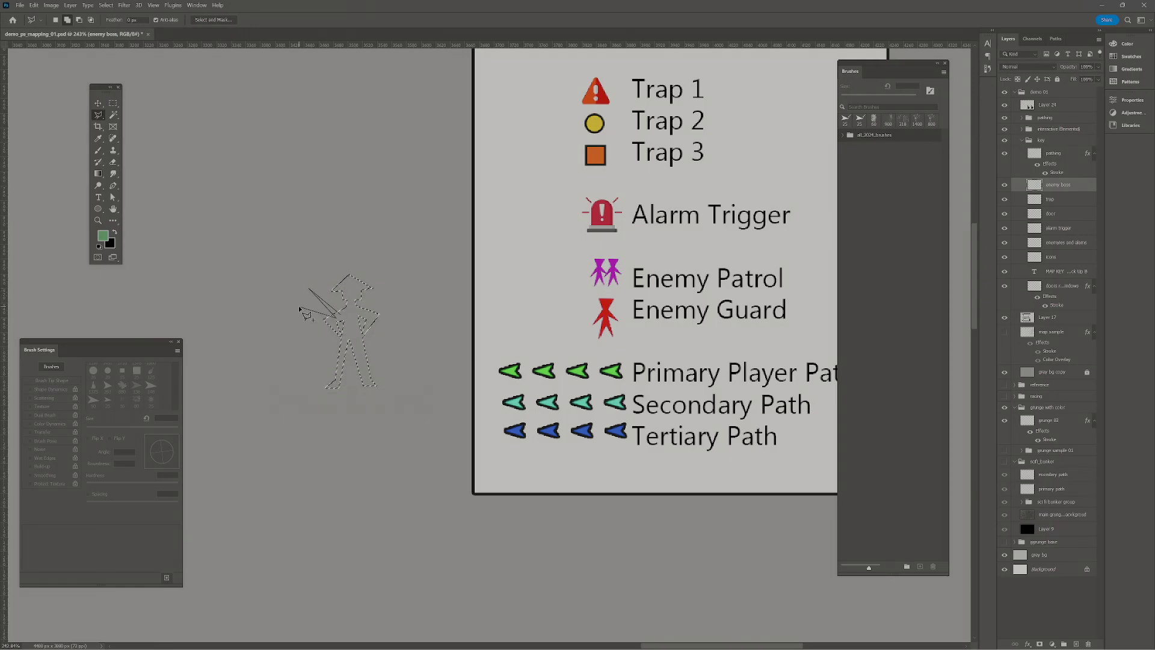
{"action": "left_click_drag", "start_coordinate": [343, 324], "coordinate": [376, 295]}
{"action": "left_click_drag", "start_coordinate": [378, 326], "coordinate": [333, 318]}
{"action": "left_click_drag", "start_coordinate": [333, 323], "coordinate": [315, 291]}
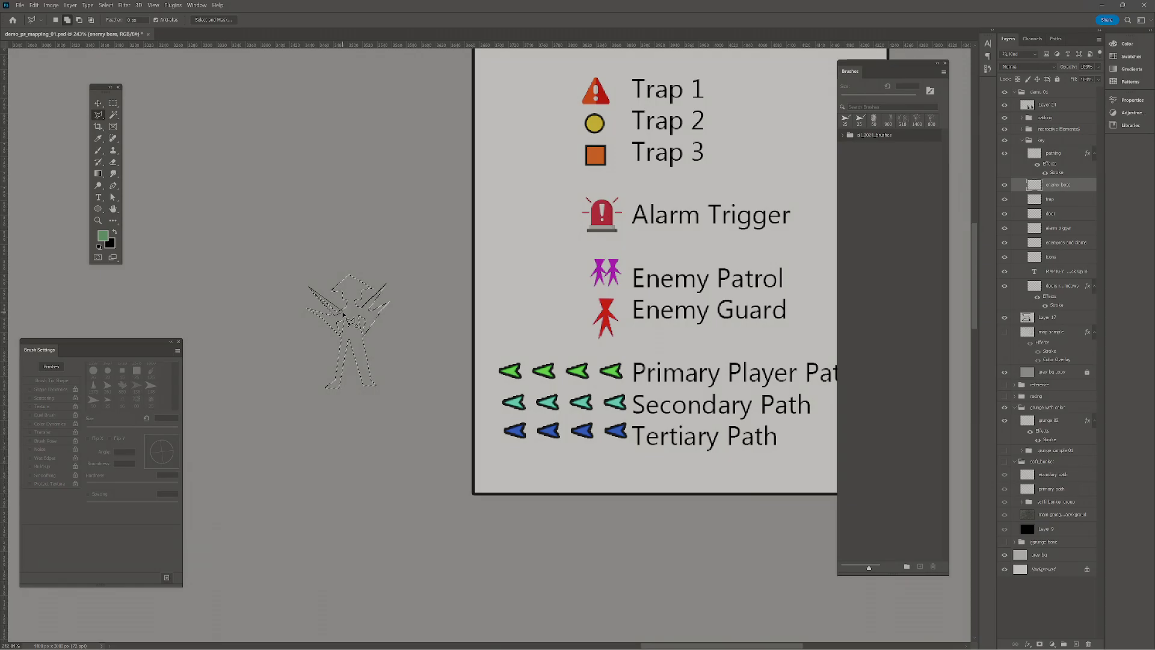
{"action": "left_click_drag", "start_coordinate": [338, 317], "coordinate": [339, 319]}
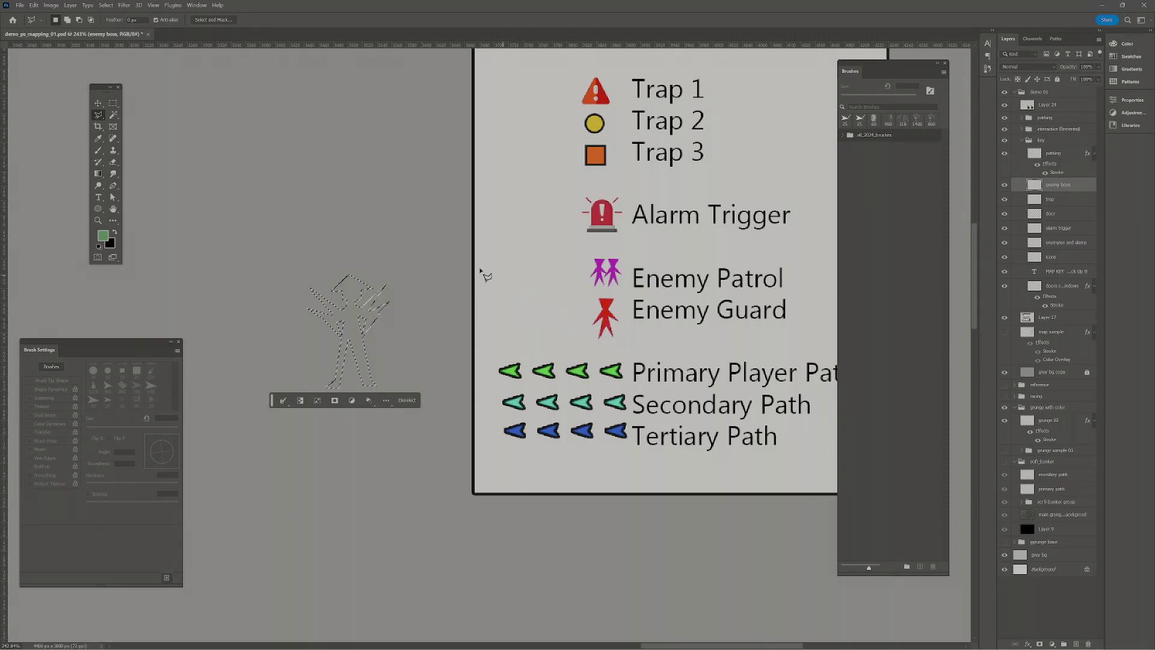
Step: Fill the enemy boss figure selection with the red sampled from the Enemy Guard icon and deselect it
{"action": "key", "text": "i"}
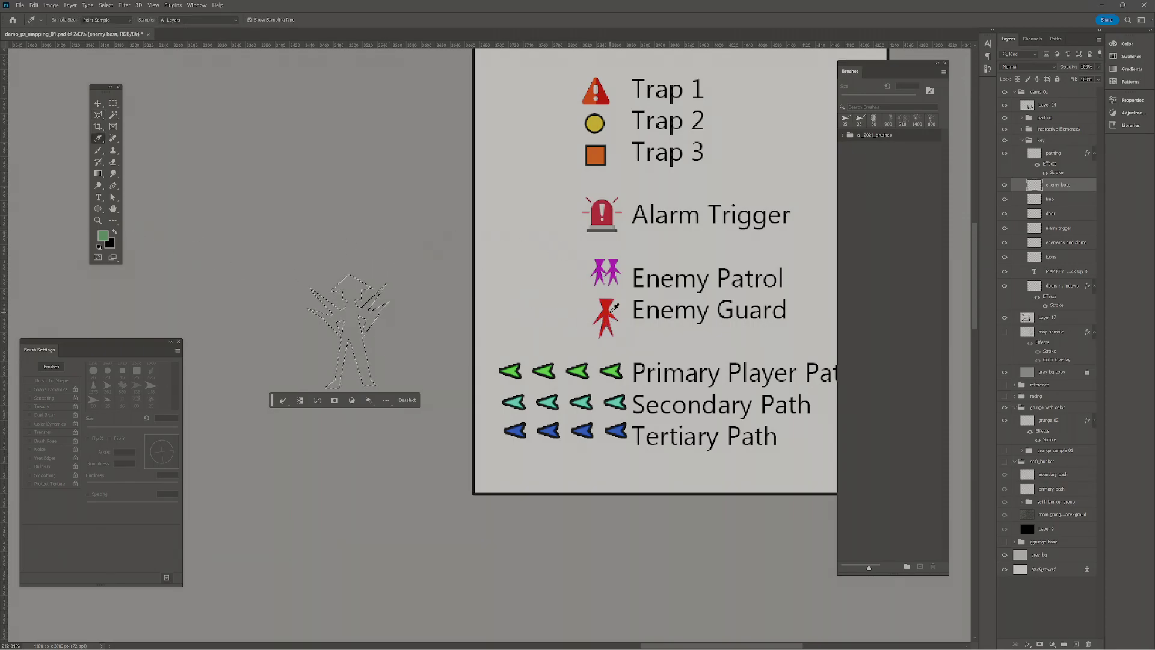
{"action": "left_click", "coordinate": [609, 310]}
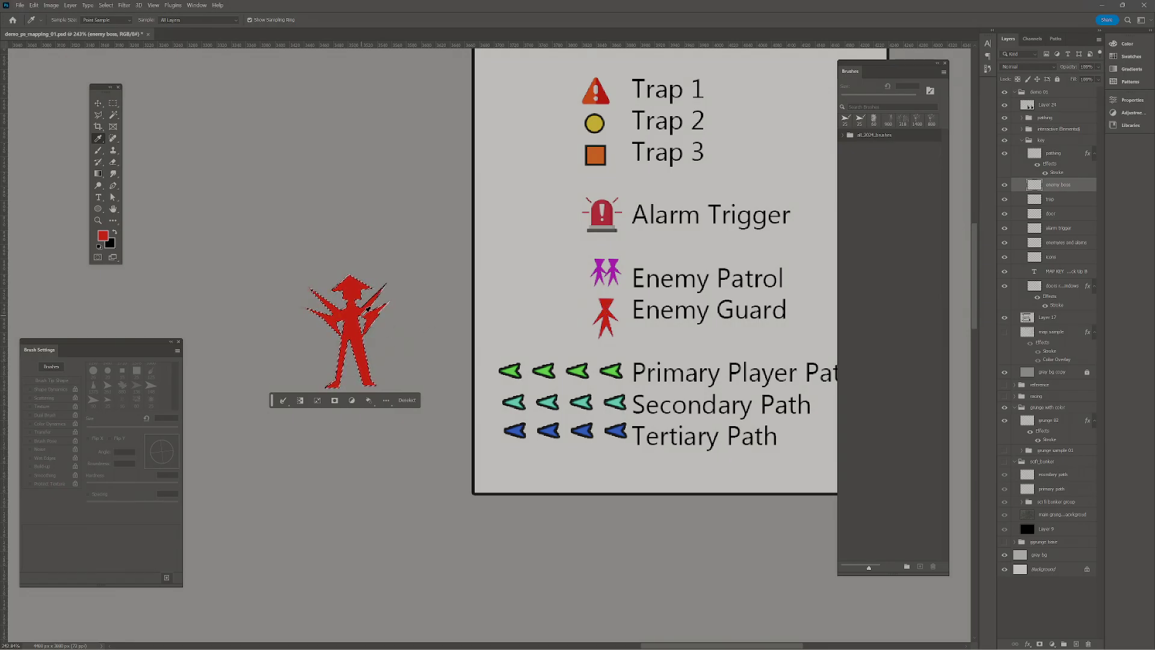
{"action": "key", "text": "ctrl+d"}
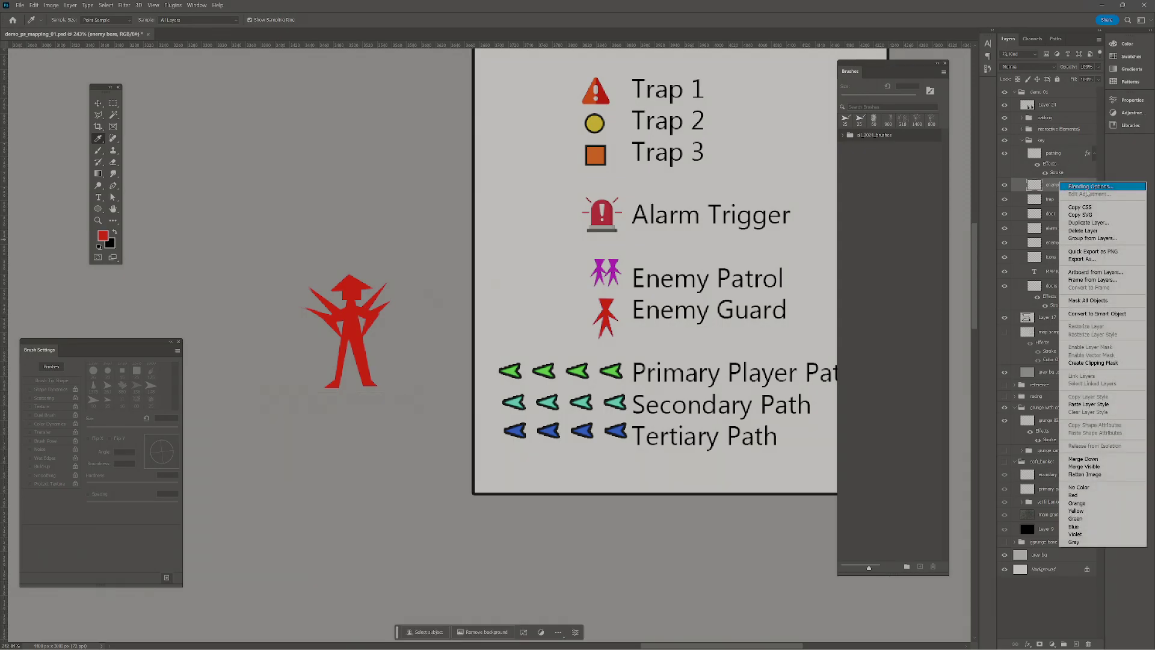
Step: Add a black Stroke layer style to the enemy boss layer
{"action": "left_click", "coordinate": [1088, 188]}
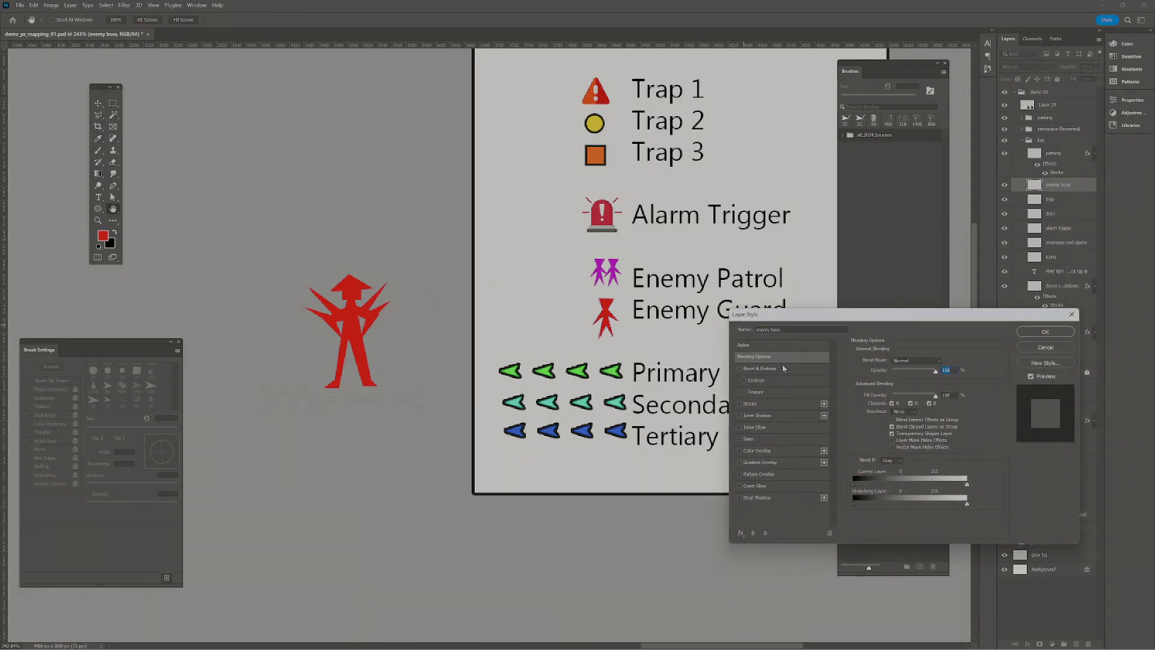
{"action": "left_click", "coordinate": [742, 405]}
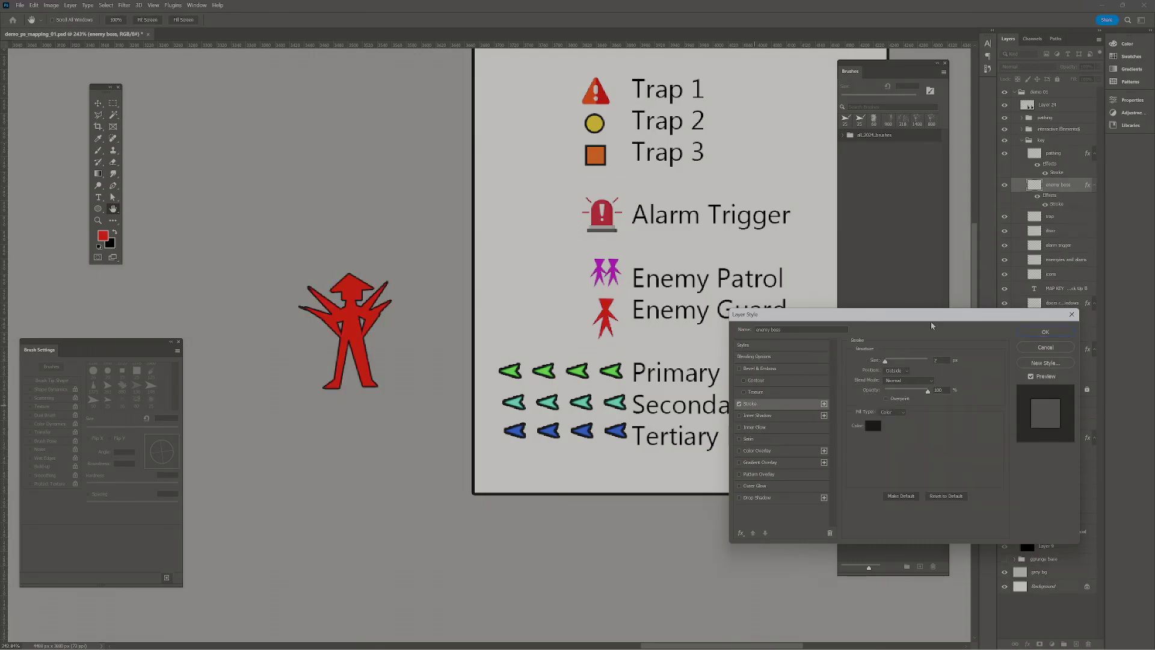
{"action": "left_click", "coordinate": [1045, 332]}
{"action": "key", "text": "i"}
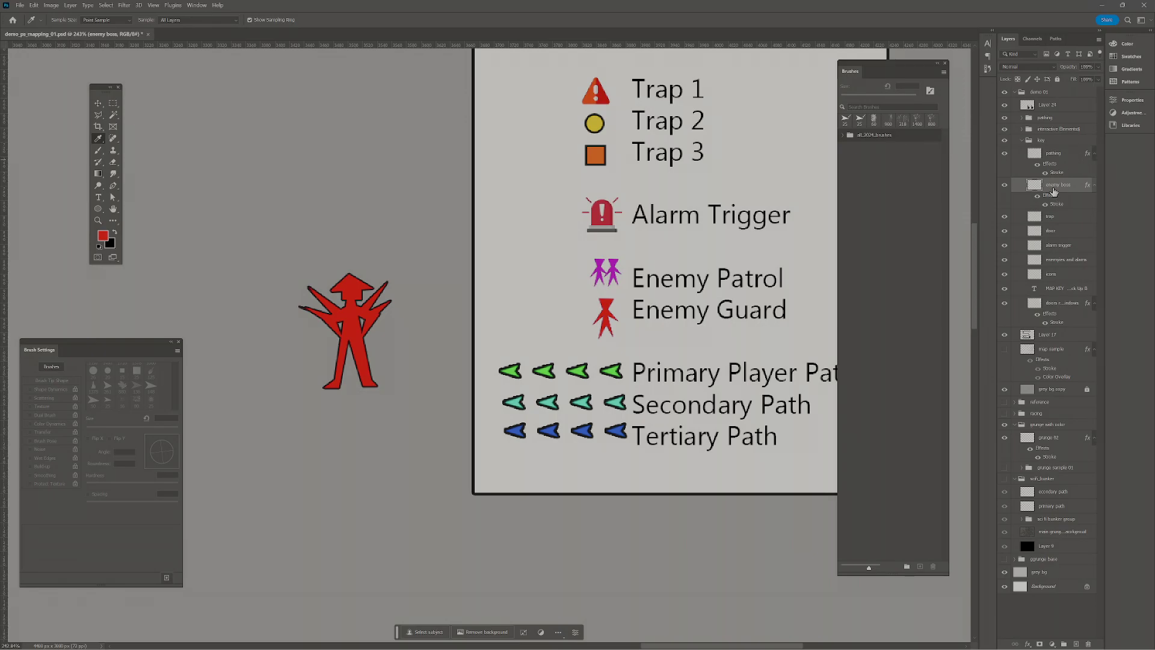
Step: Create a layer named "enemy boss 1" directly above the trap layer and merge the stroked enemy boss layer down into it
{"action": "left_click", "coordinate": [1058, 217]}
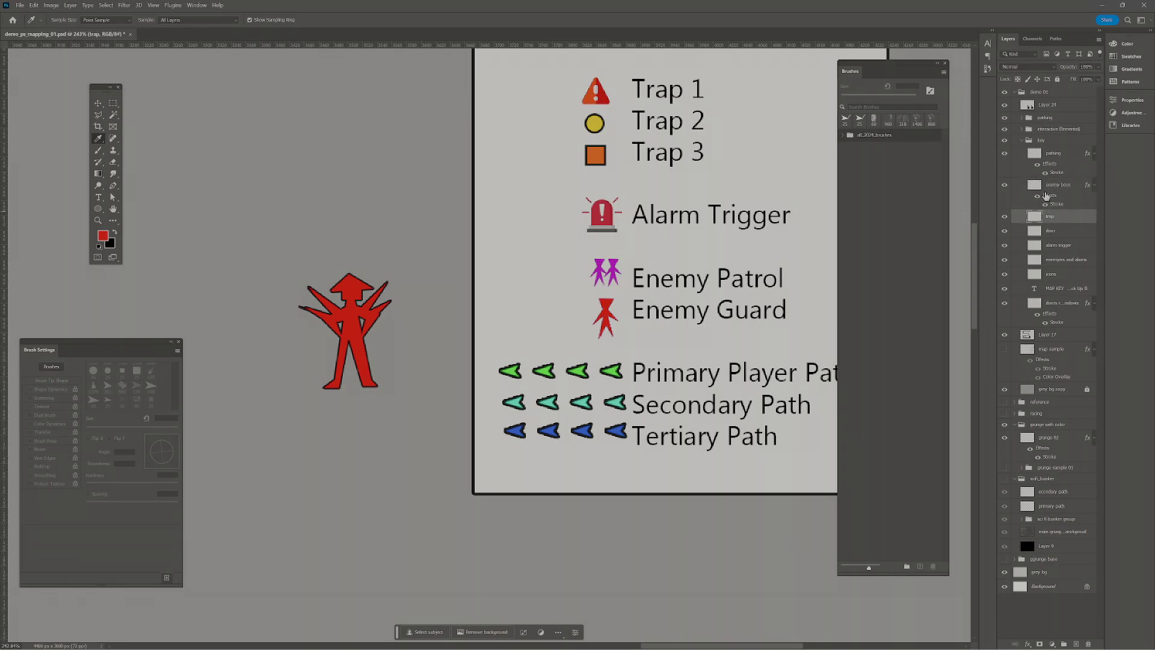
{"action": "key", "text": "ctrl+shift+n"}
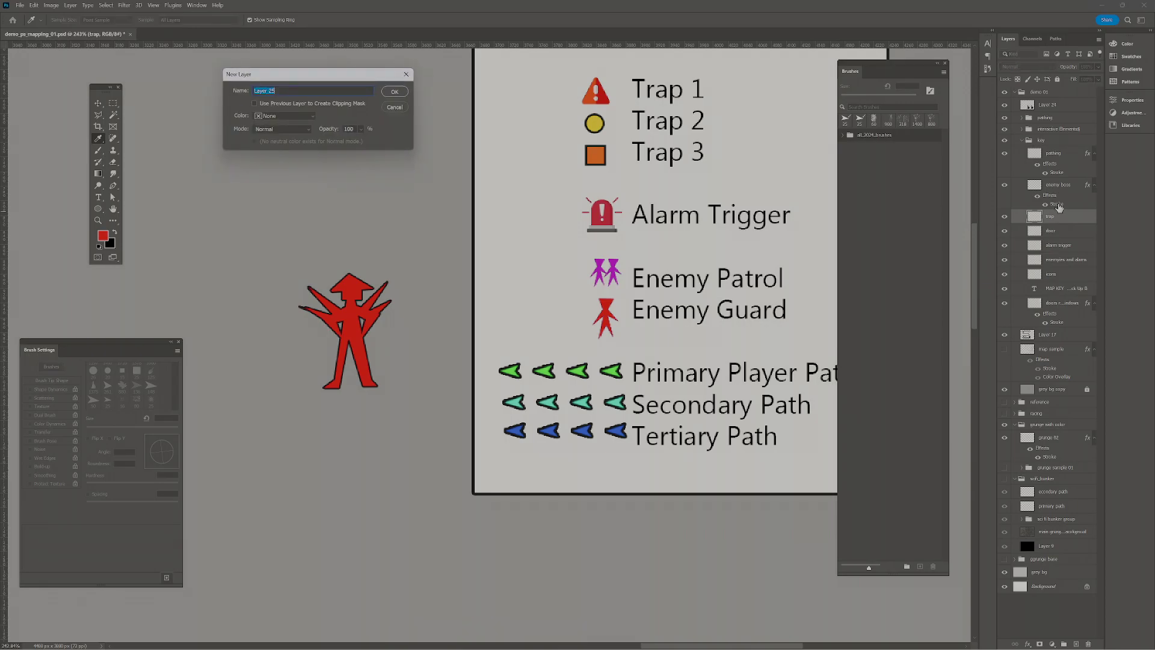
{"action": "type", "text": "enemy boss 1"}
{"action": "key", "text": "Return"}
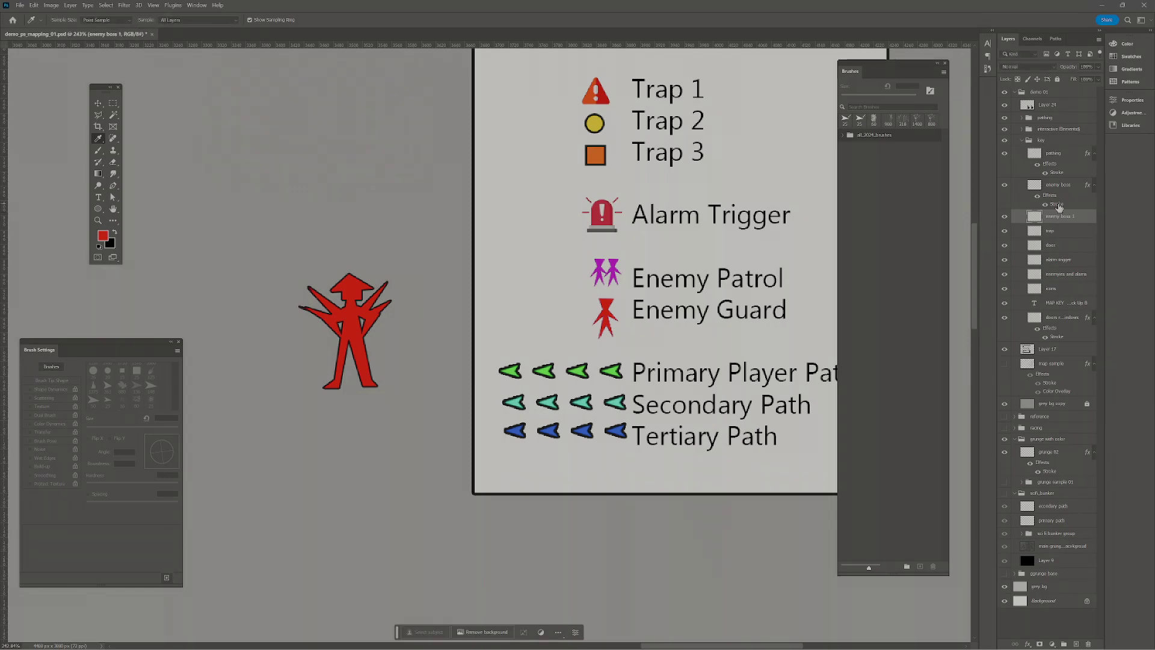
{"action": "left_click", "coordinate": [1058, 187]}
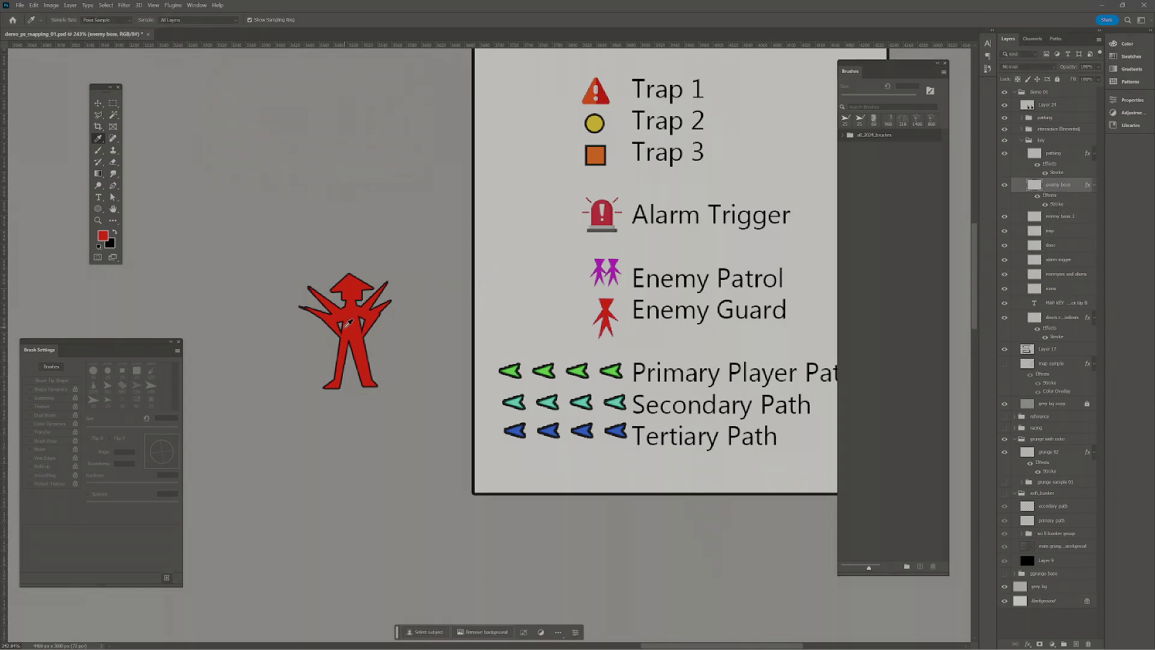
{"action": "key", "text": "v"}
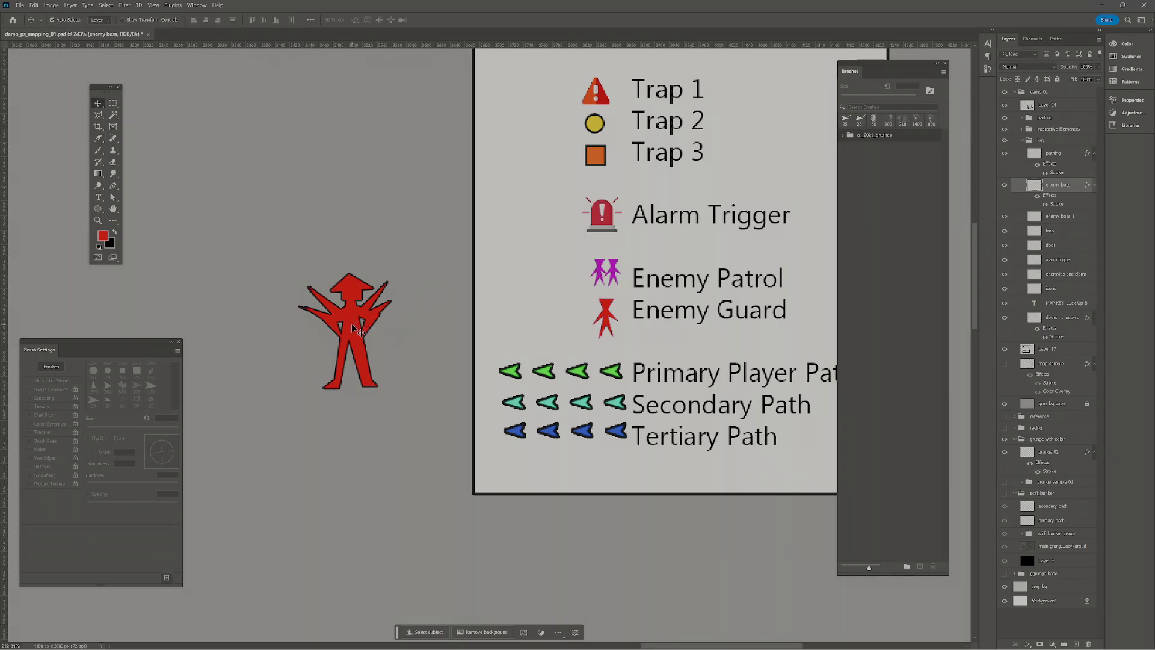
{"action": "key", "text": "Delete"}
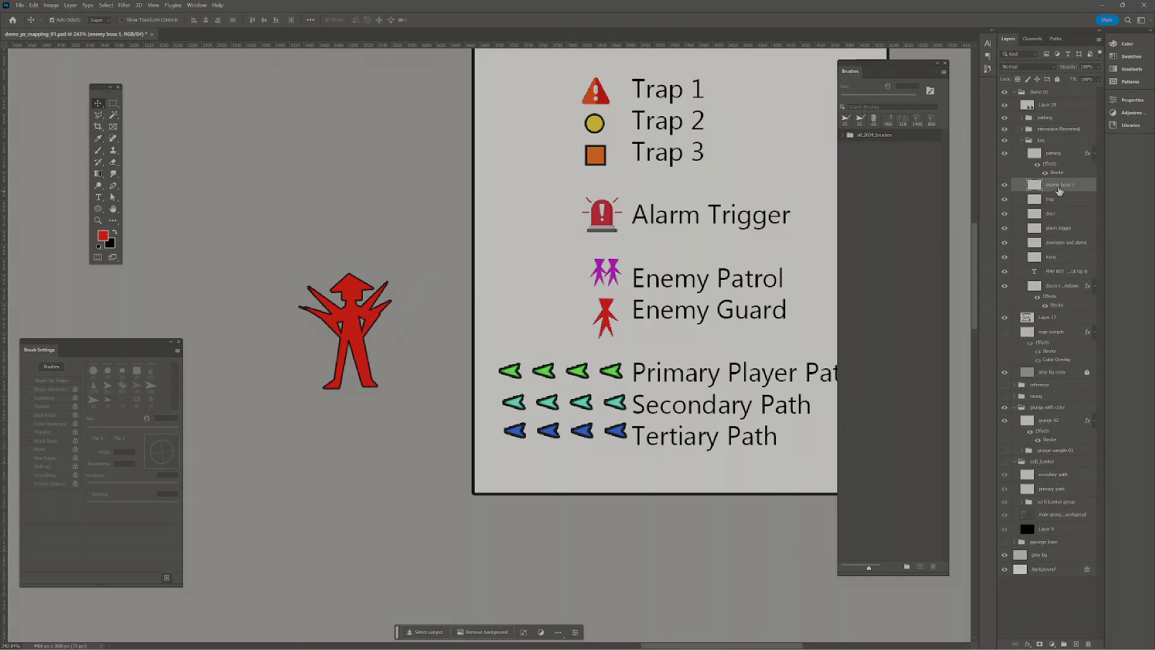
Step: Scale the boss figure down to about the Enemy Guard icon's size and place it just after the "Enemy Guard" label
{"action": "left_click_drag", "start_coordinate": [355, 326], "coordinate": [552, 275]}
{"action": "key", "text": "ctrl+t"}
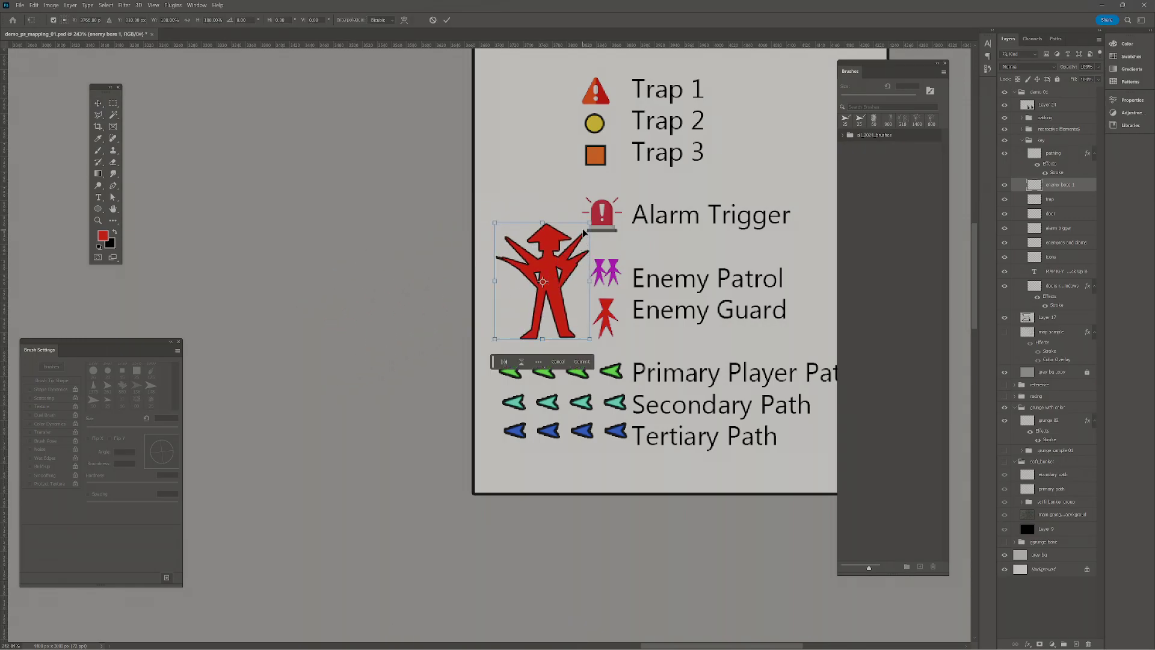
{"action": "left_click_drag", "start_coordinate": [590, 222], "coordinate": [531, 292]}
{"action": "key", "text": "Return"}
{"action": "left_click_drag", "start_coordinate": [652, 308], "coordinate": [520, 313]}
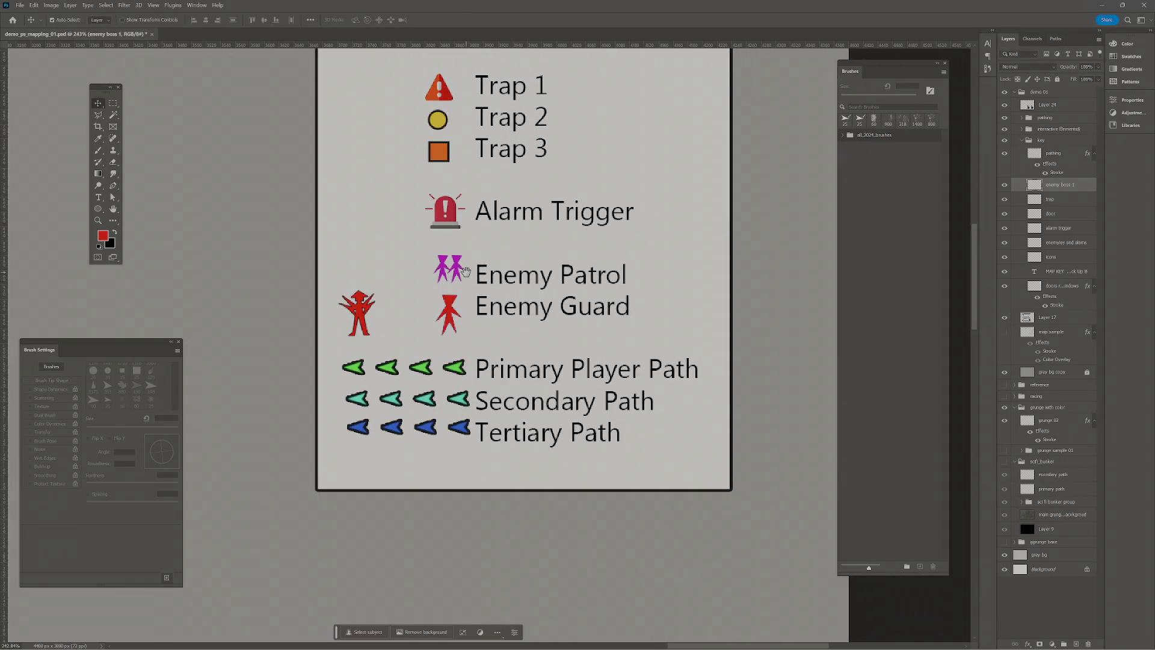
{"action": "left_click_drag", "start_coordinate": [365, 311], "coordinate": [654, 309]}
Step: Extend the Enemy Guard line of the map key text with the label "Boss" after the boss figure
{"action": "key", "text": "t"}
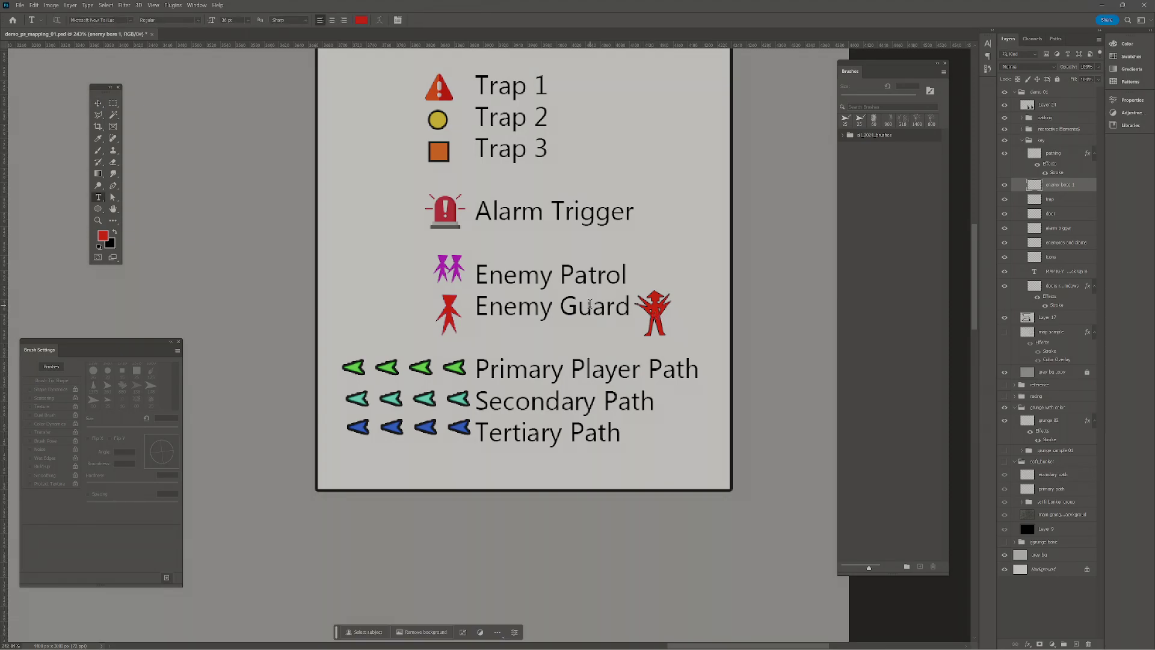
{"action": "left_click", "coordinate": [593, 309]}
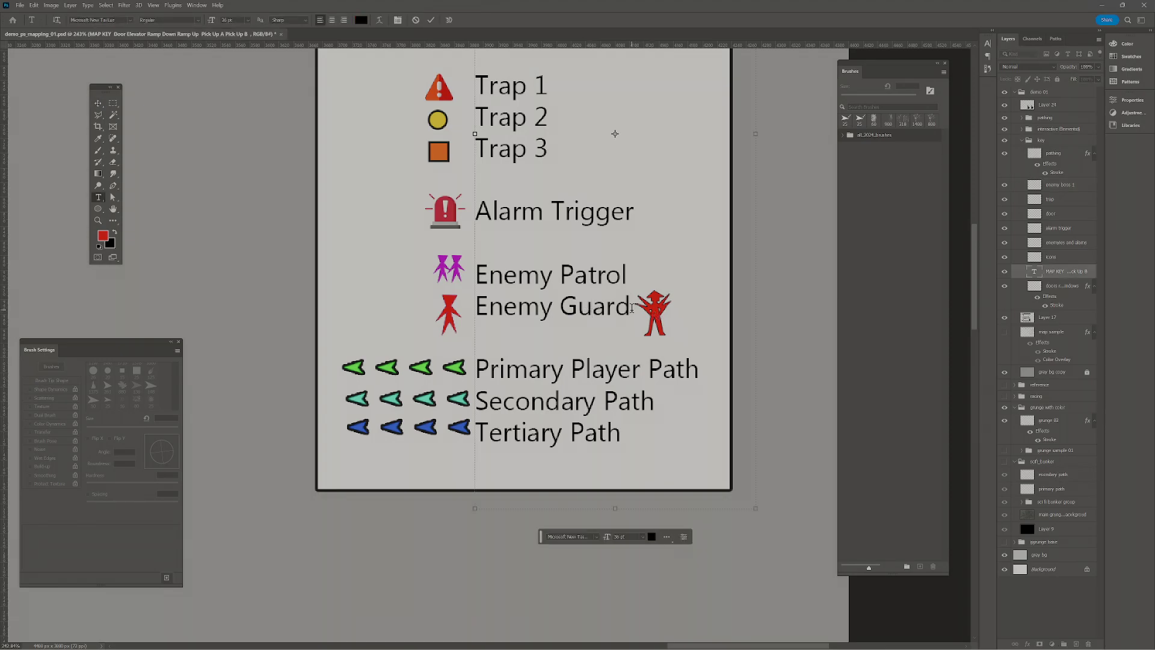
{"action": "left_click", "coordinate": [674, 309]}
{"action": "type", "text": "Boss"}
{"action": "left_click", "coordinate": [379, 304]}
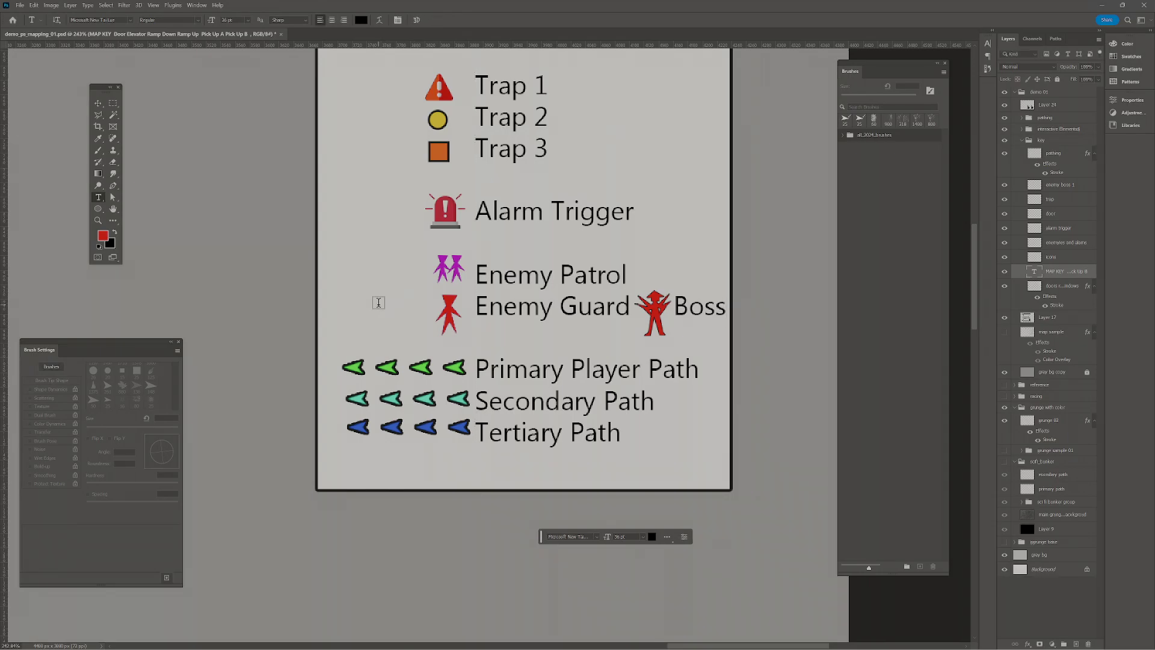
Step: Transform the map key's background box, extending its right edge slightly past "Boss" and pulling its left edge slightly inward
{"action": "key", "text": "v"}
{"action": "left_click", "coordinate": [385, 301]}
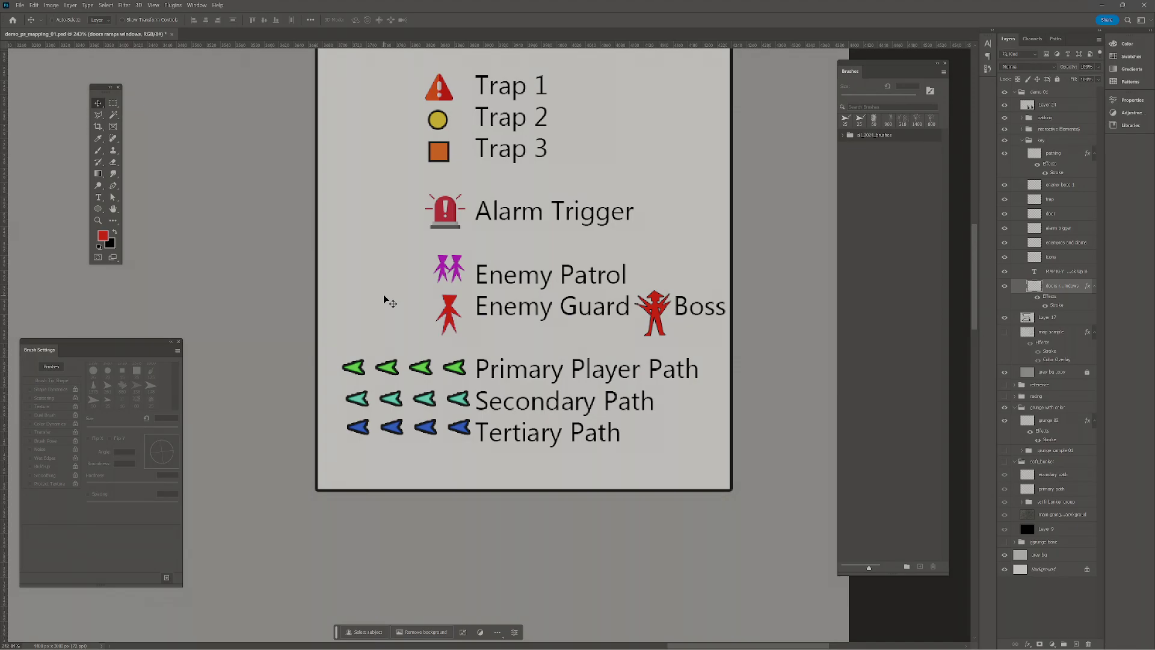
{"action": "key", "text": "ctrl+t"}
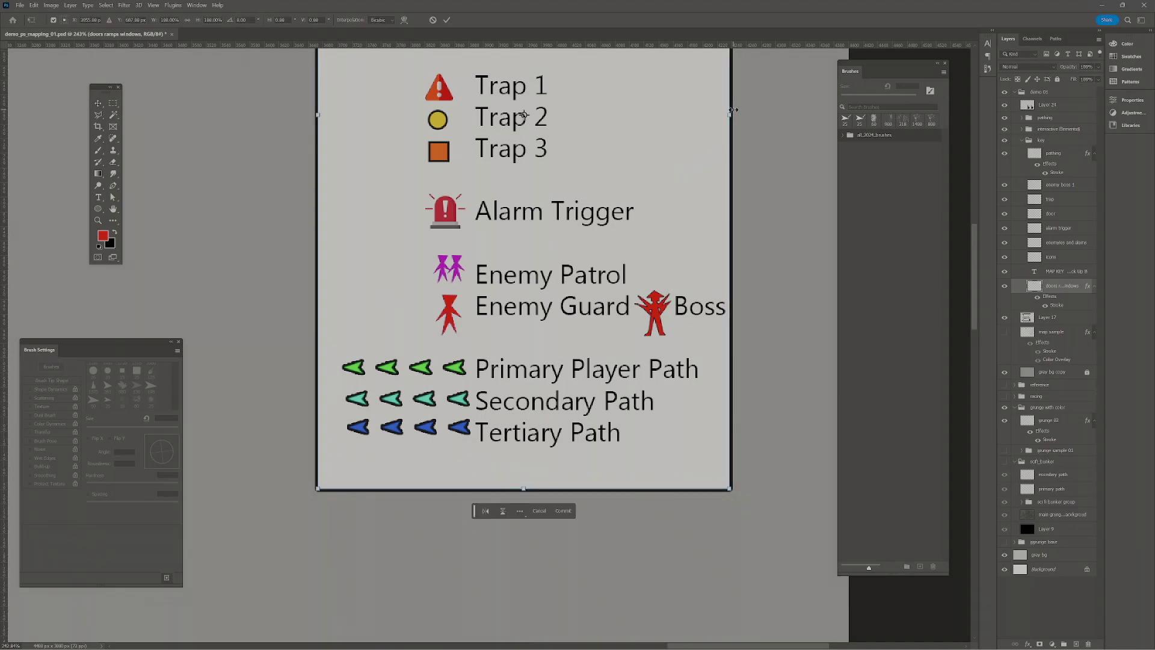
{"action": "left_click_drag", "start_coordinate": [729, 113], "coordinate": [741, 113]}
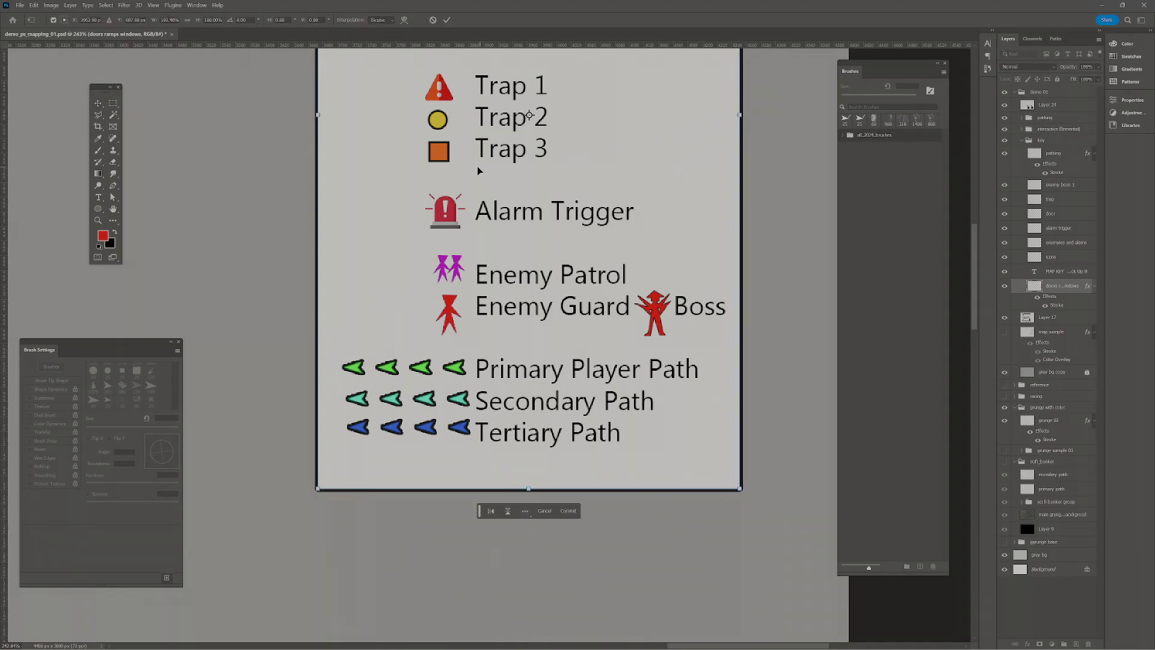
{"action": "left_click_drag", "start_coordinate": [319, 114], "coordinate": [325, 114]}
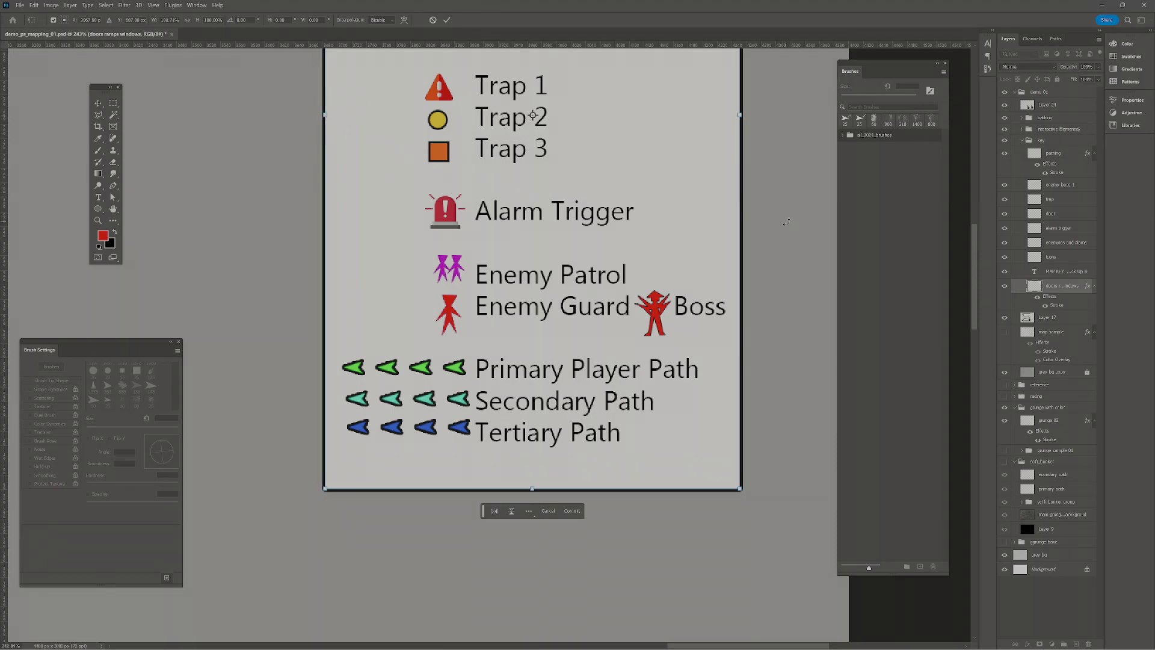
{"action": "key", "text": "Return"}
Step: Examine the whole map key and how it sits within the full level layout
{"action": "scroll", "coordinate": [678, 395], "scroll_direction": "up", "scroll_amount": 3}
{"action": "key", "text": "z"}
{"action": "left_click_drag", "start_coordinate": [682, 294], "coordinate": [653, 304]}
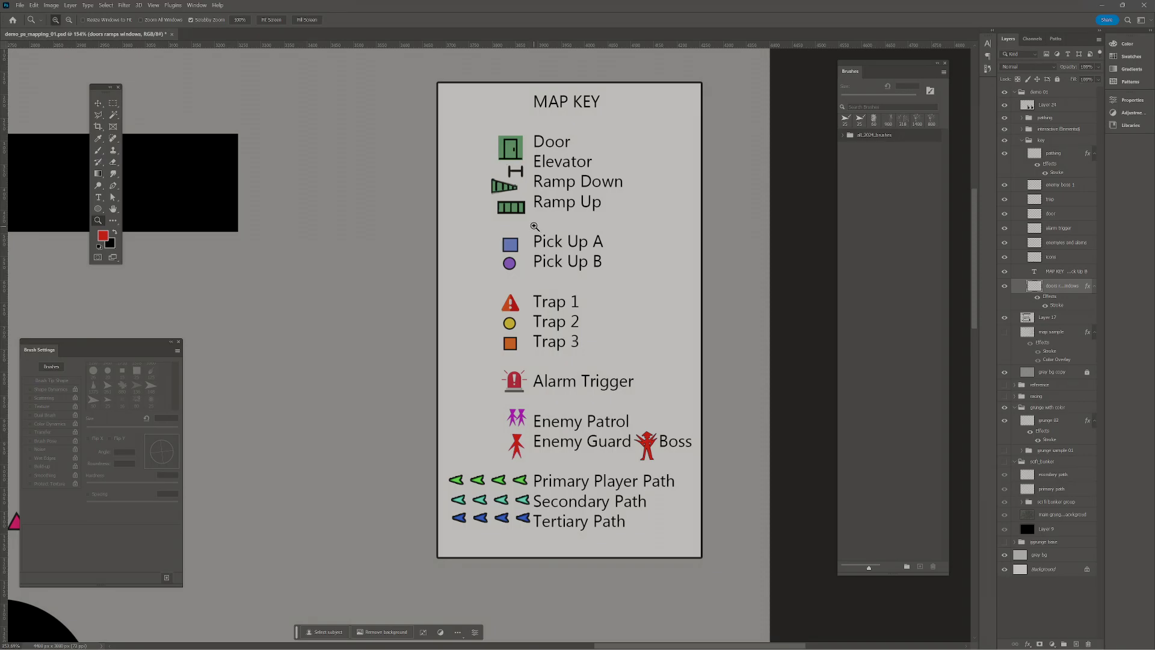
{"action": "left_click_drag", "start_coordinate": [596, 312], "coordinate": [577, 319]}
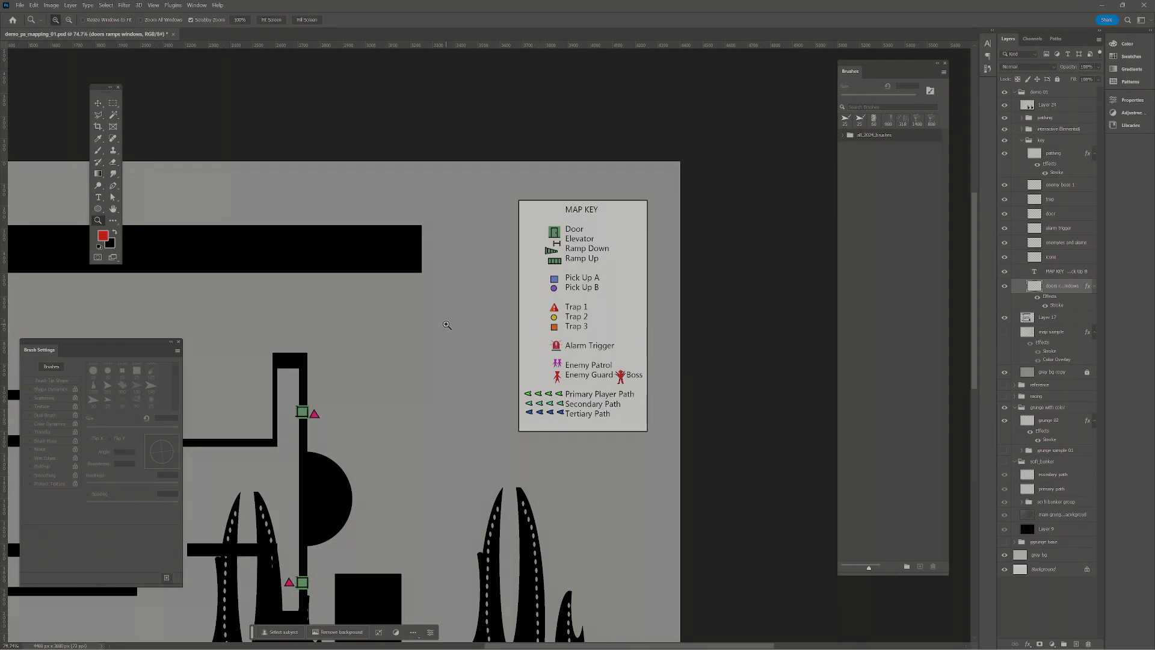
{"action": "left_click_drag", "start_coordinate": [418, 340], "coordinate": [583, 226]}
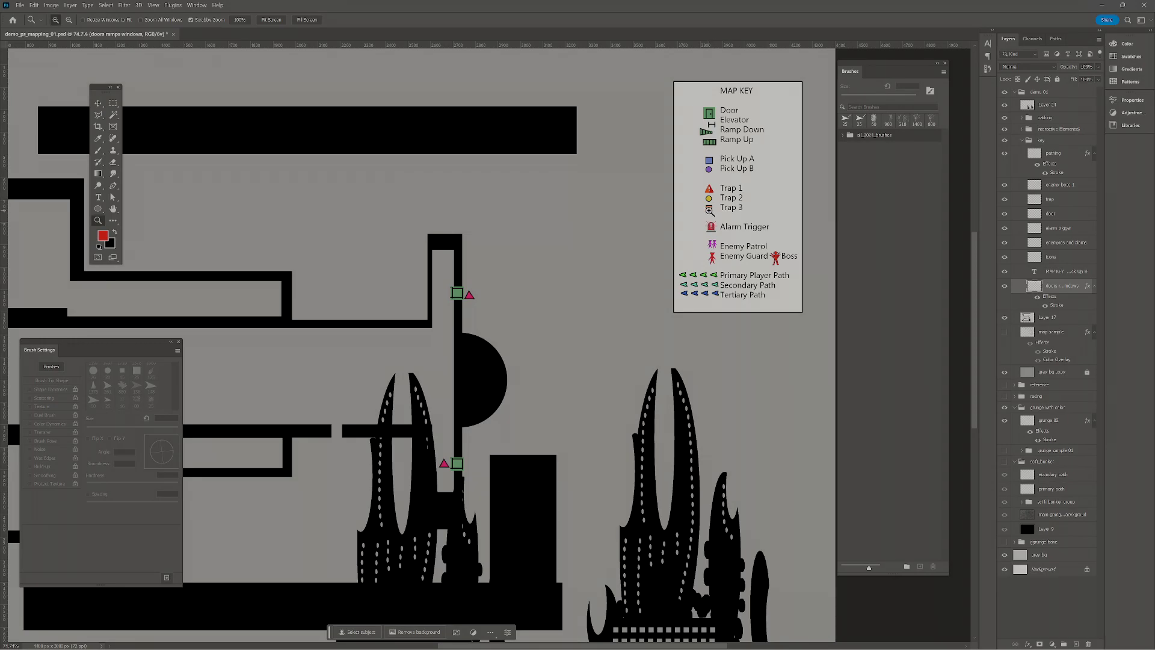
{"action": "left_click_drag", "start_coordinate": [570, 299], "coordinate": [632, 242]}
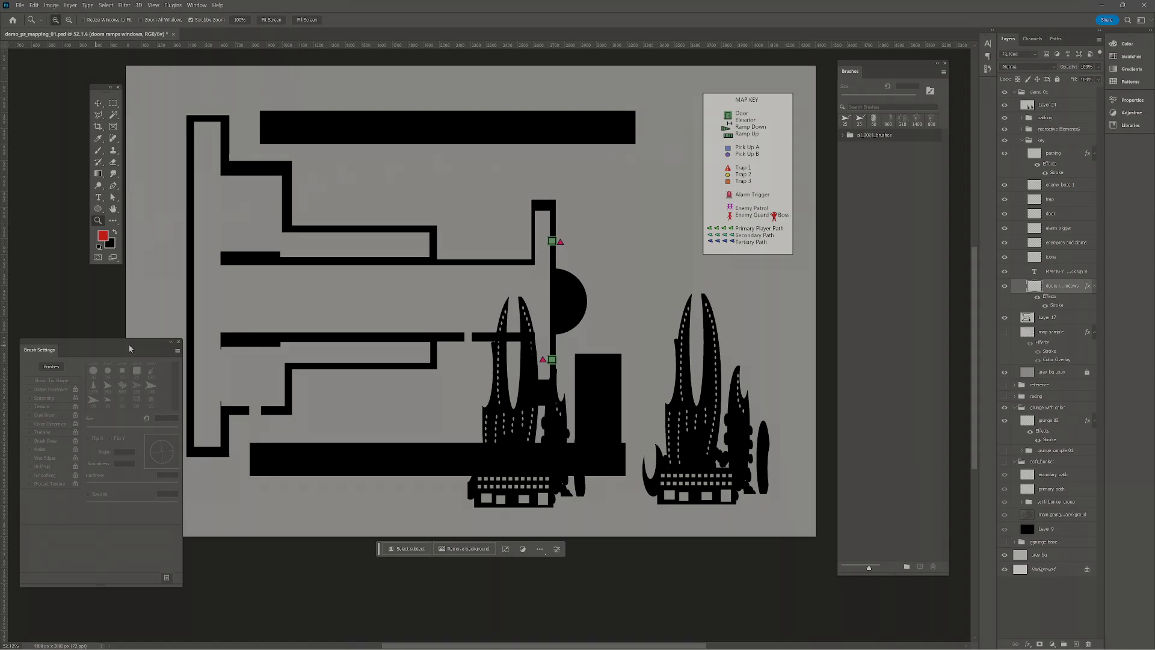
{"action": "left_click_drag", "start_coordinate": [129, 349], "coordinate": [137, 295]}
{"action": "mouse_move", "coordinate": [544, 265]}
{"action": "left_mouse_down"}
{"action": "mouse_move", "coordinate": [582, 278]}
{"action": "mouse_move", "coordinate": [569, 279]}
{"action": "left_mouse_up"}
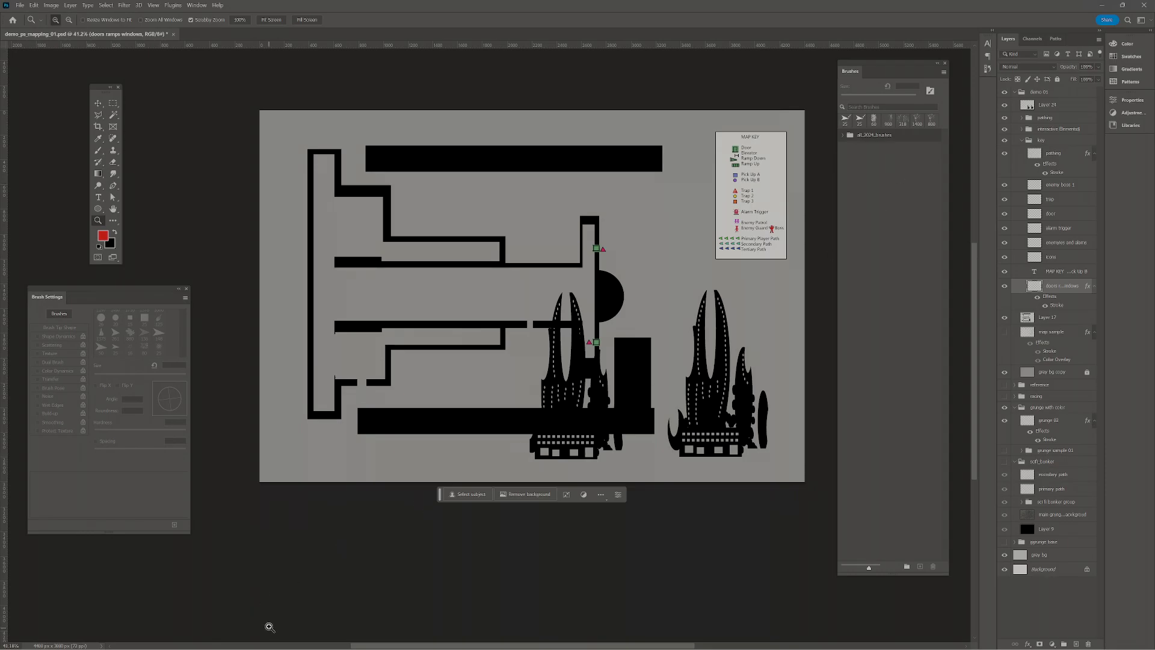